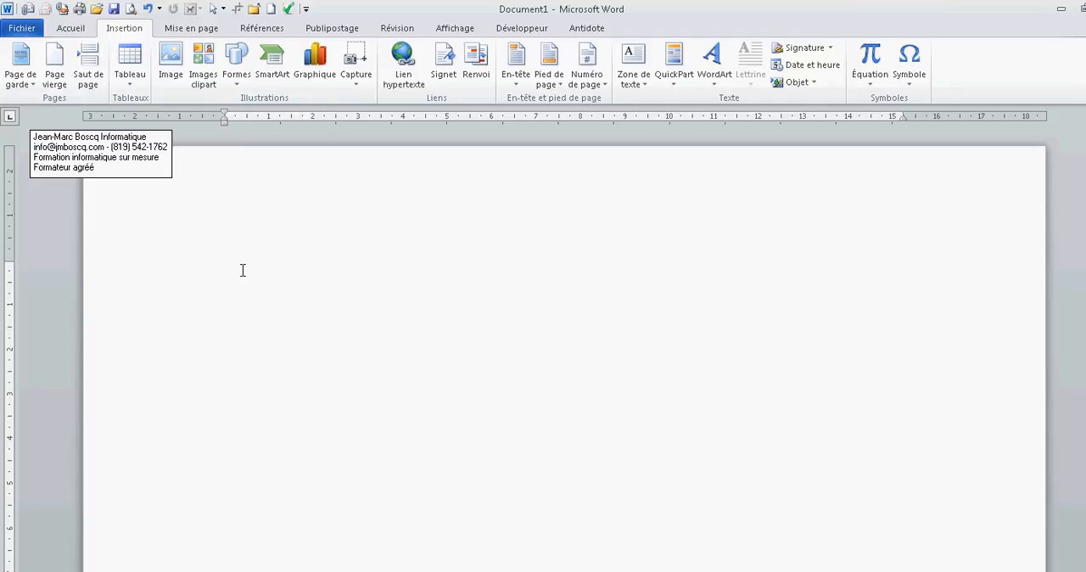
# Insert a table of two columns and two rows in the blank document
pyautogui.hotkey('ctrl', 'z')
pyautogui.click(251, 273)
pyautogui.click(136, 65)
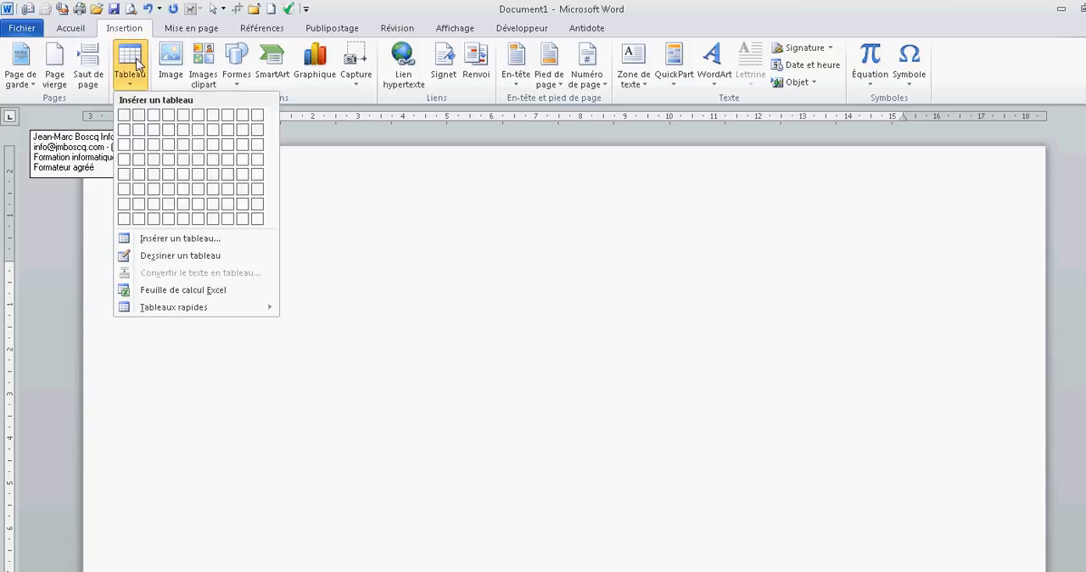
pyautogui.click(141, 136)
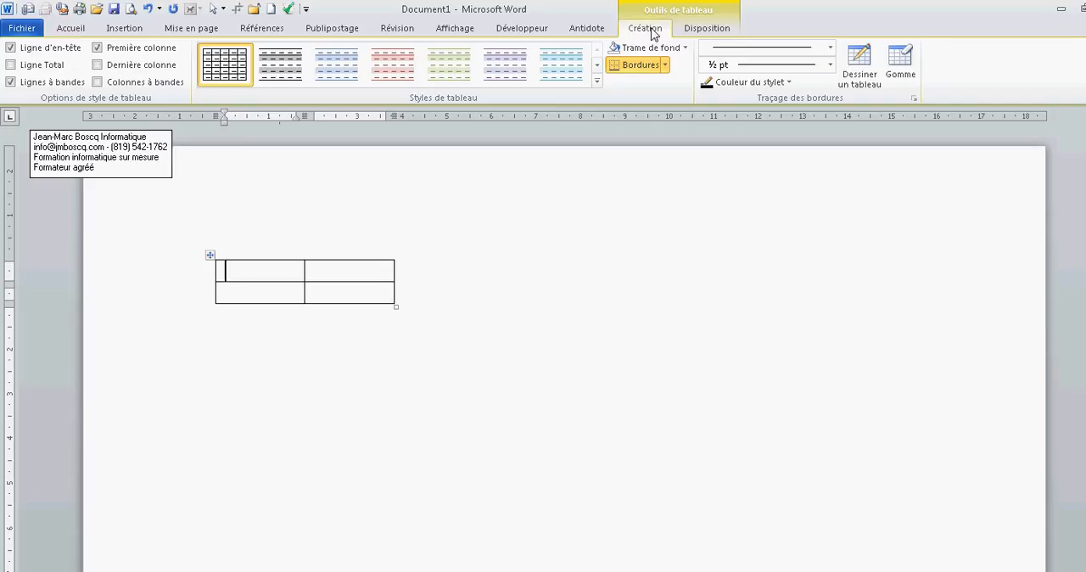
pyautogui.click(721, 34)
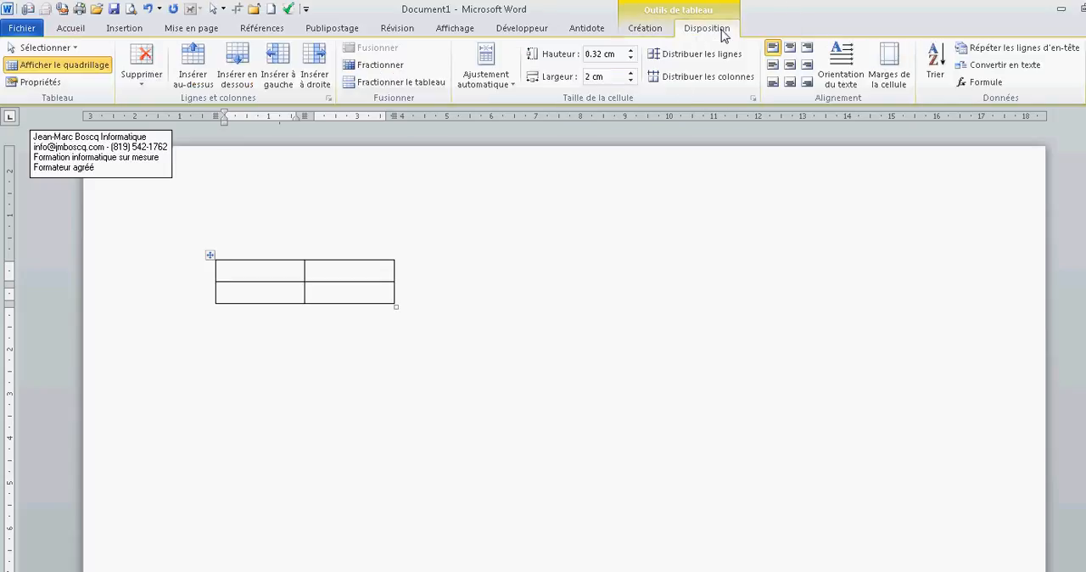
pyautogui.click(652, 34)
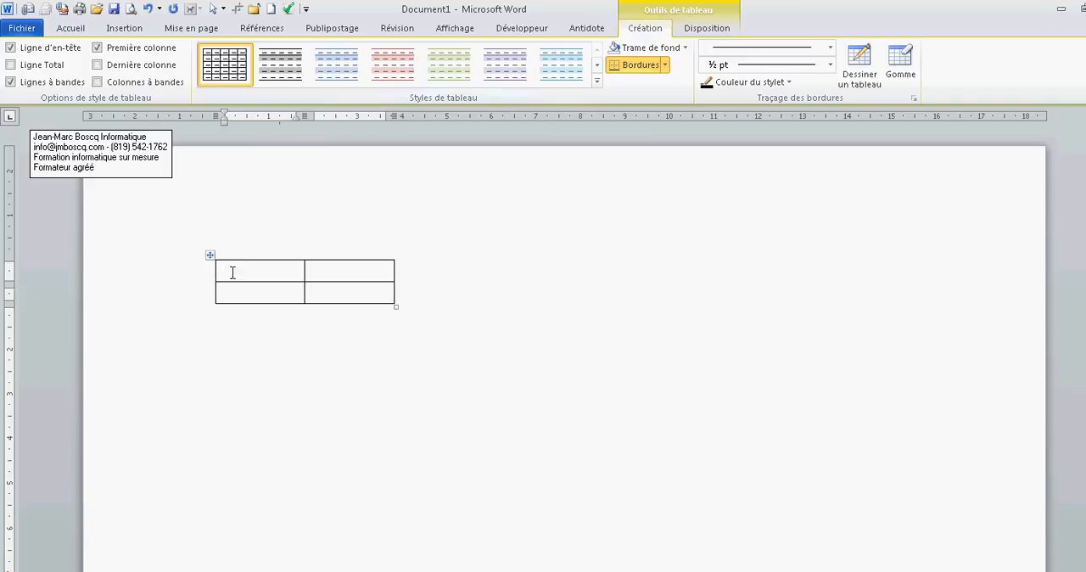
pyautogui.click(235, 329)
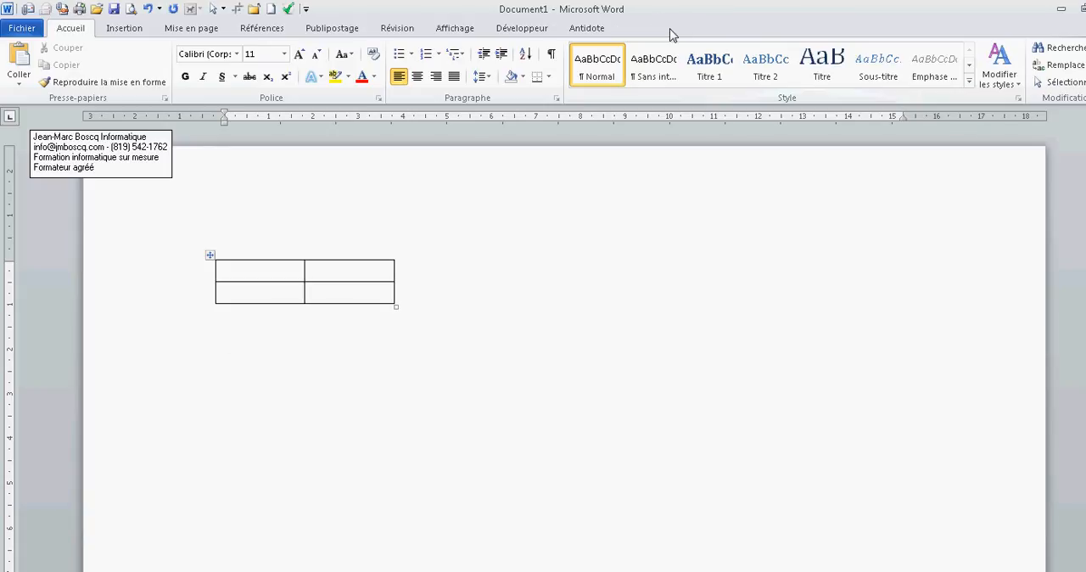
pyautogui.click(265, 268)
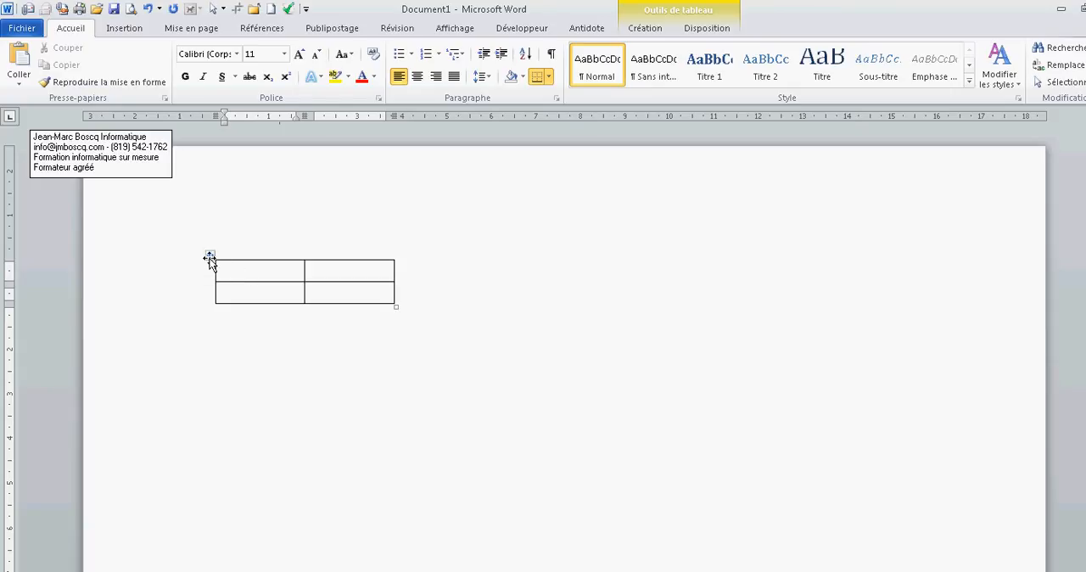
pyautogui.click(209, 255)
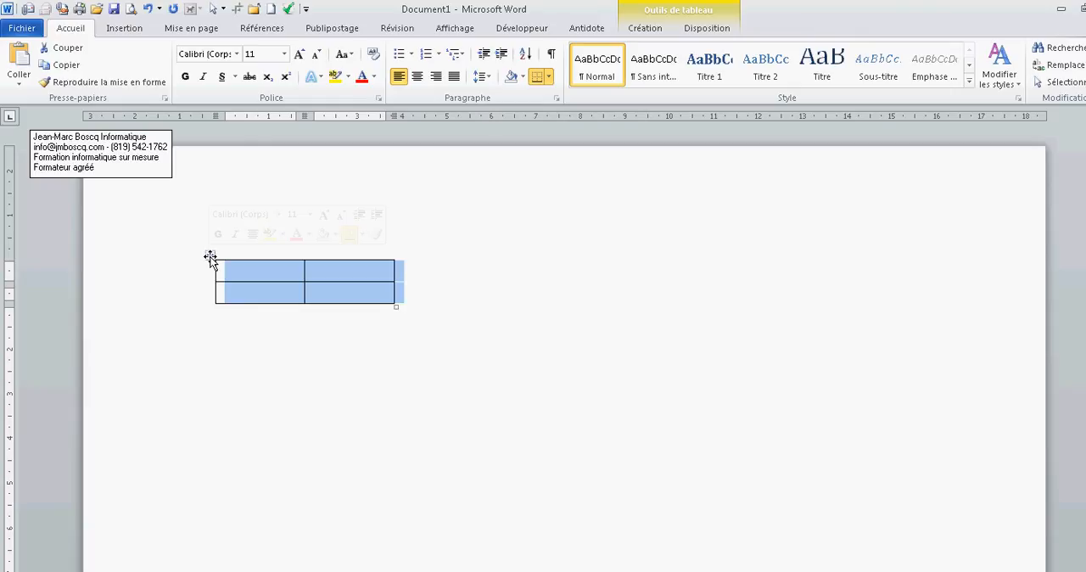
# Enter the column headings "nom" and "prenom" in the table's first row
pyautogui.click(263, 273)
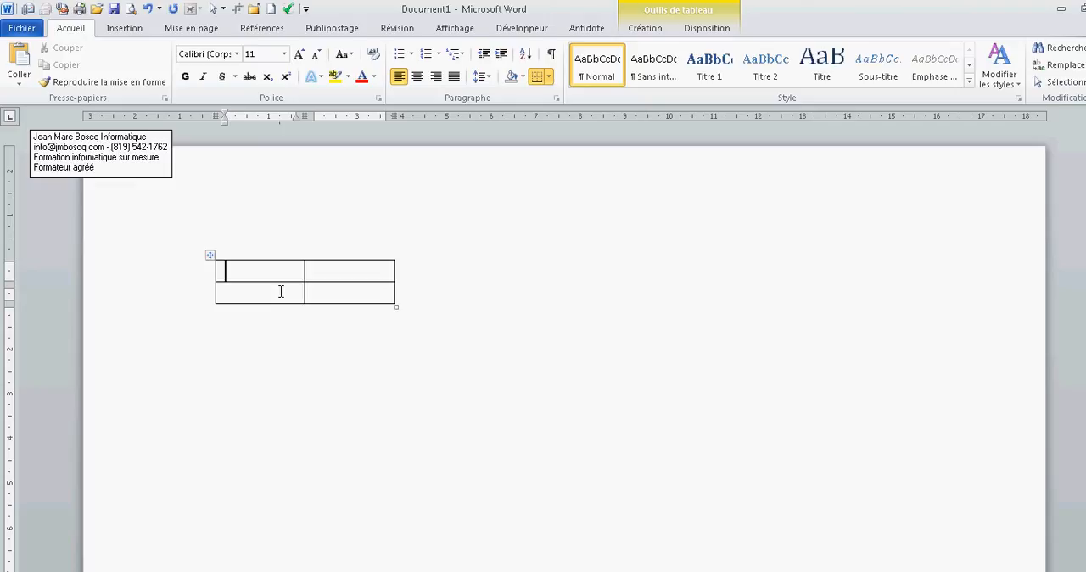
pyautogui.write('nom')
pyautogui.click(332, 272)
pyautogui.write('prenom')
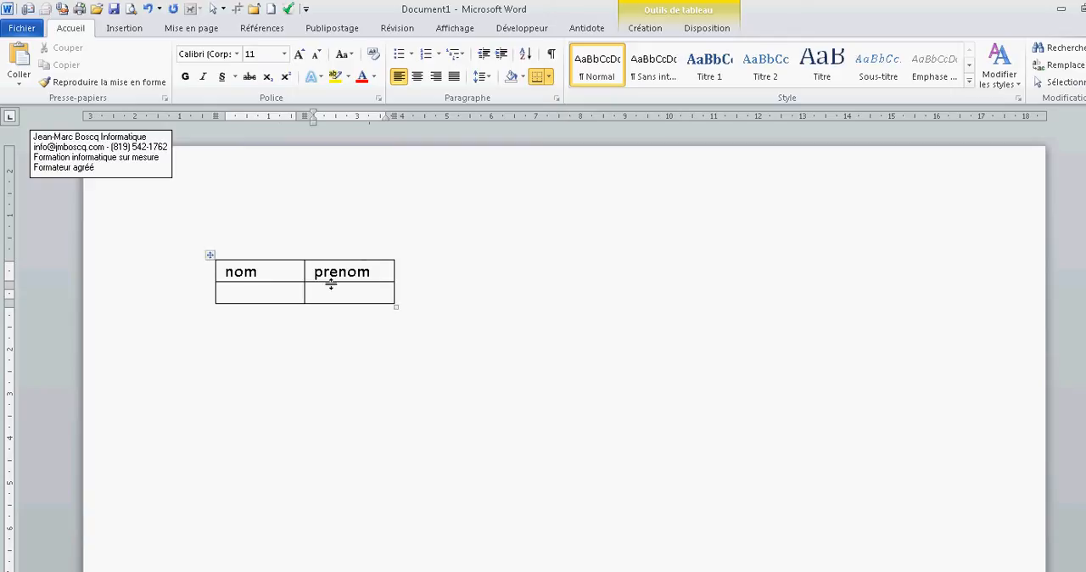
# Fill in the first person's last name and first name in the table's second row
pyautogui.click(287, 297)
pyautogui.write('toto')
pyautogui.press('Tab')
pyautogui.write('to')
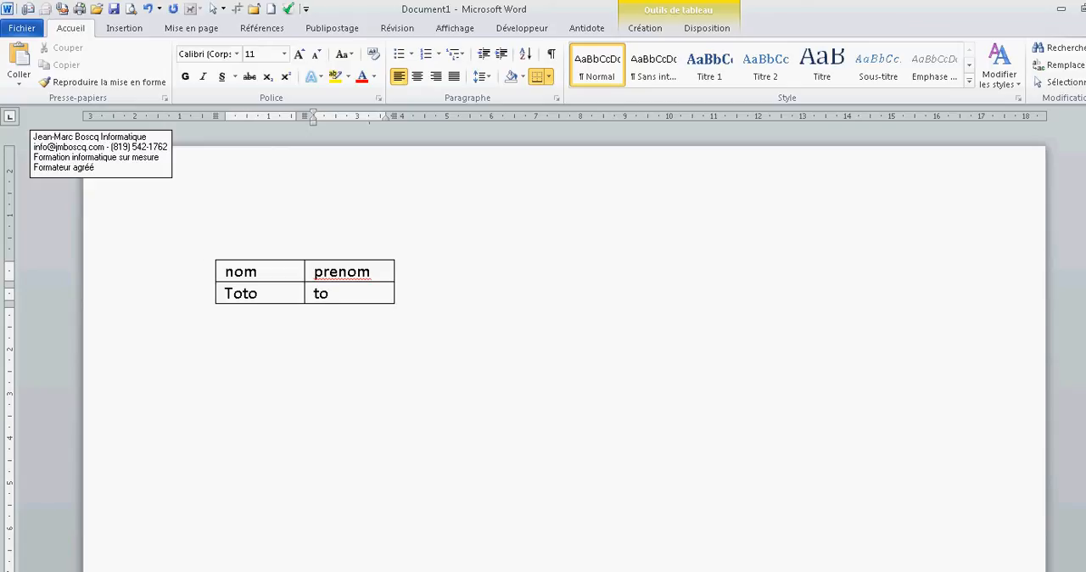
# Add a third row to the table and fill in another person's last name and first name
pyautogui.press('Tab')
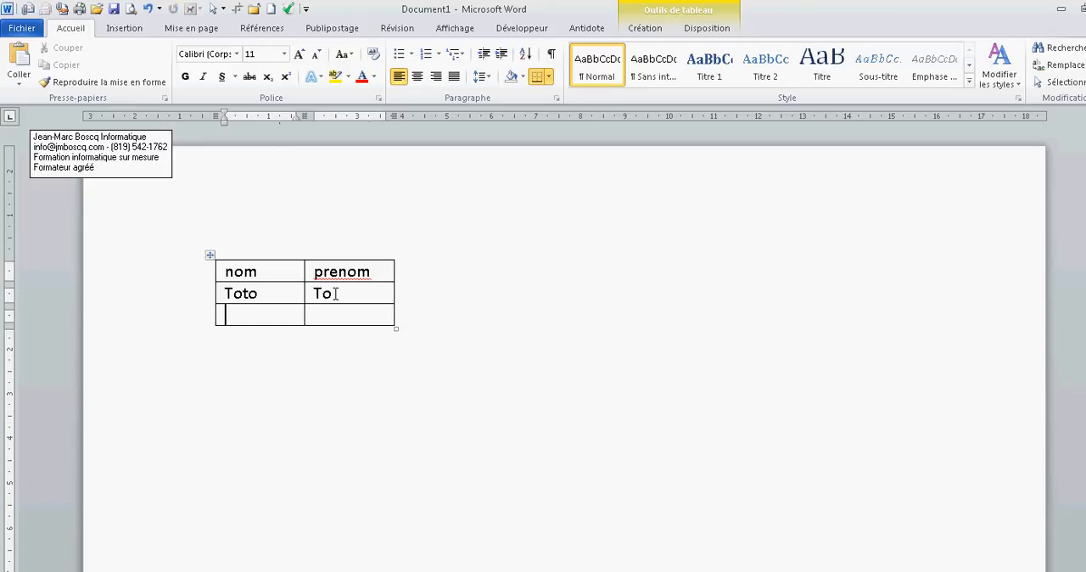
pyautogui.write('tata')
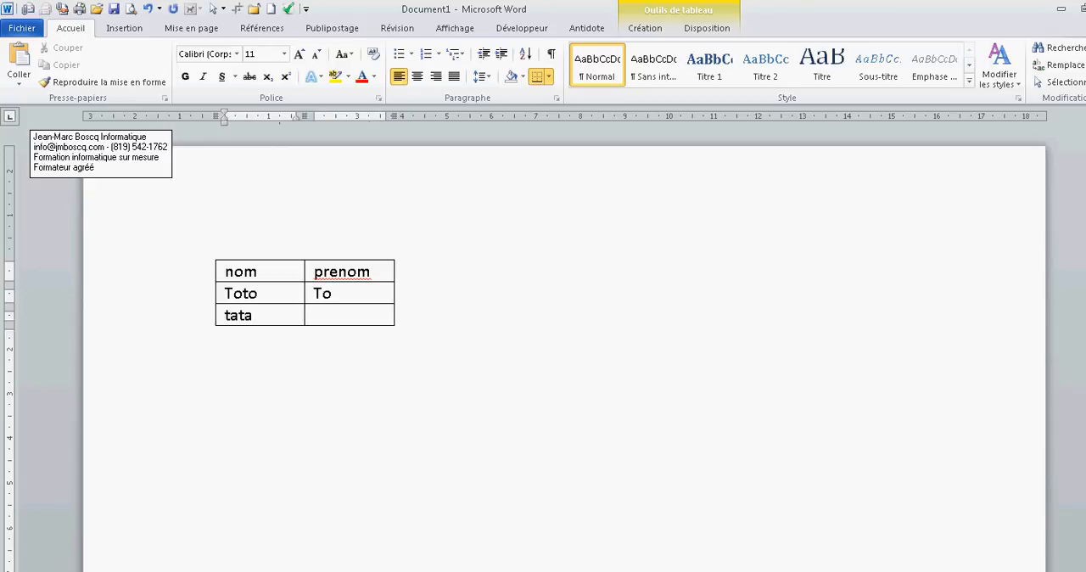
pyautogui.write('t')
pyautogui.press('BackSpace')
pyautogui.press('Tab')
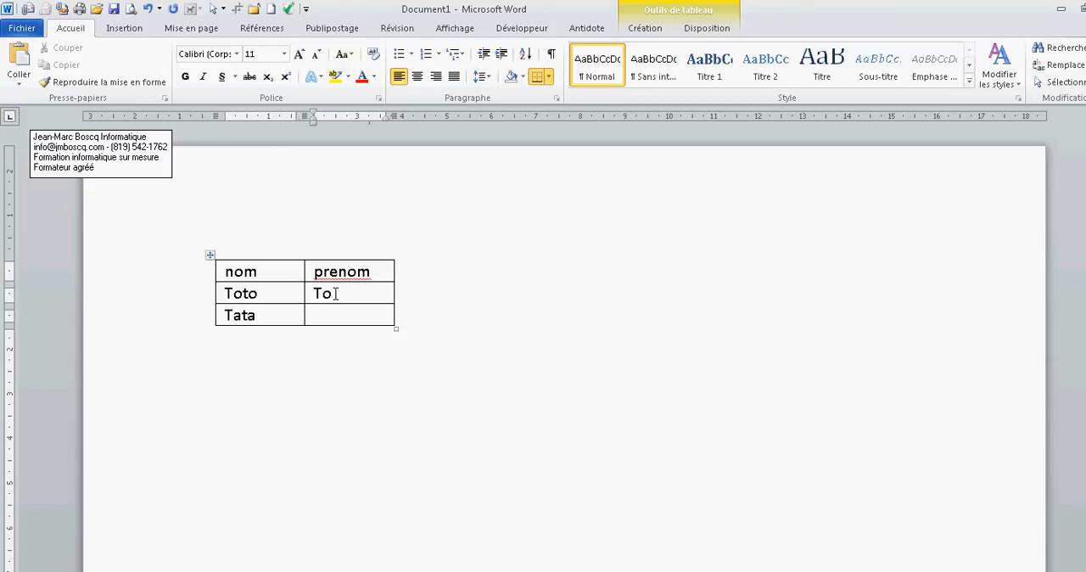
pyautogui.write('ta')
# Insert a column to the right of the "prenom" column and title it "Telephone"
pyautogui.click(640, 28)
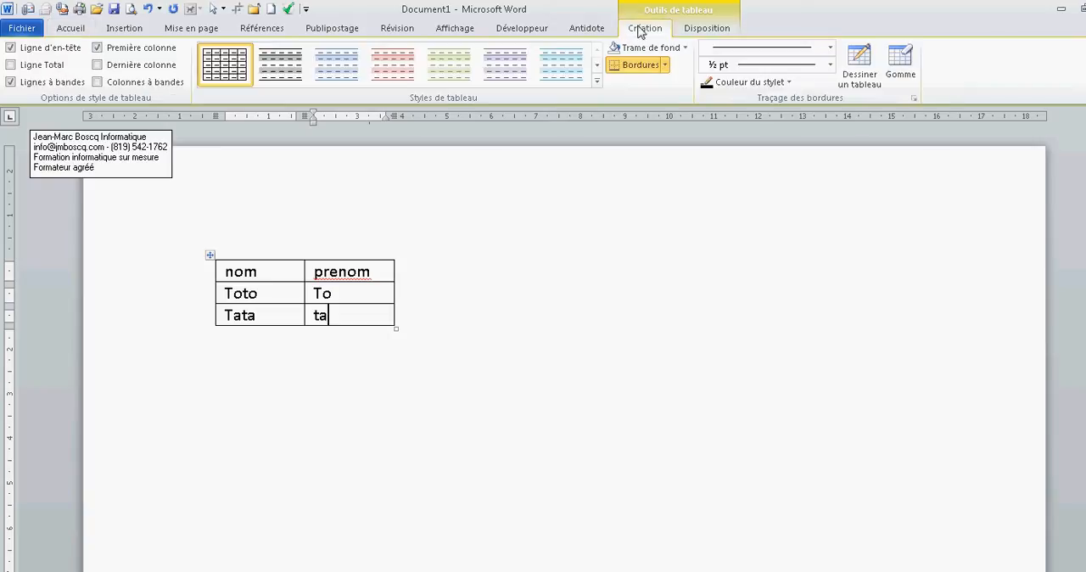
pyautogui.click(696, 30)
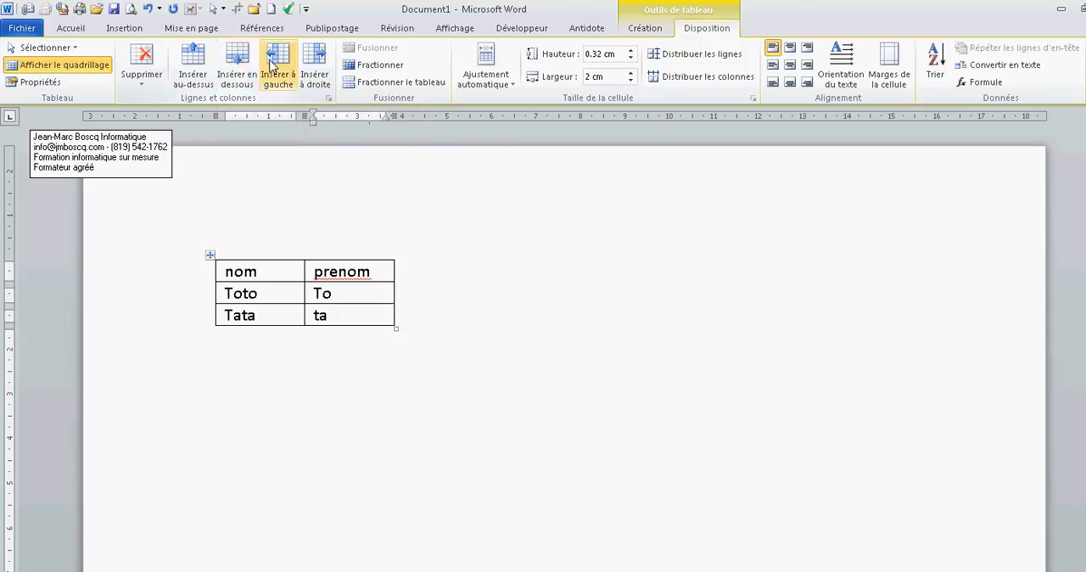
pyautogui.click(146, 78)
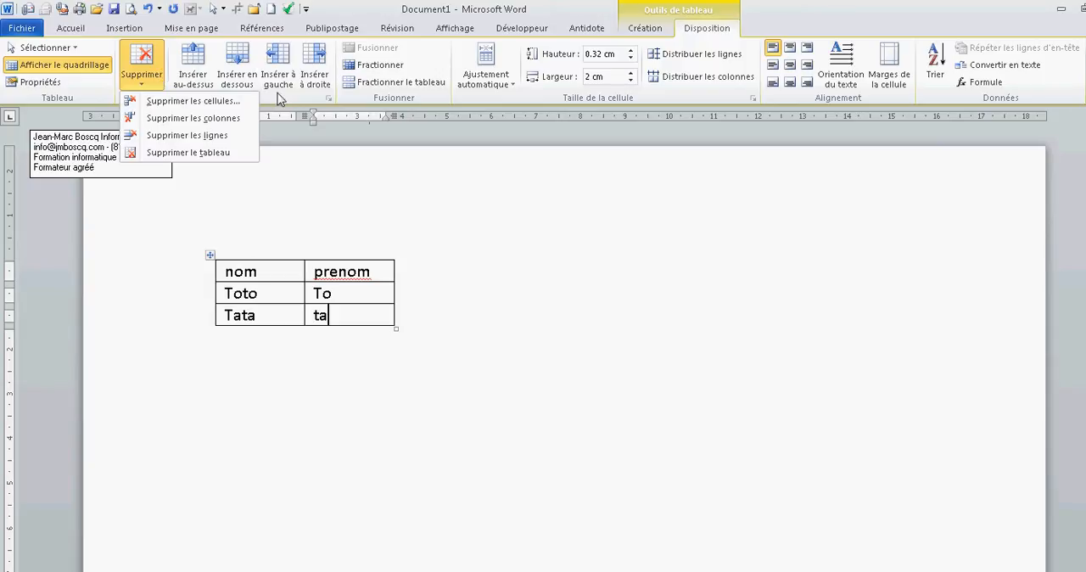
pyautogui.click(299, 100)
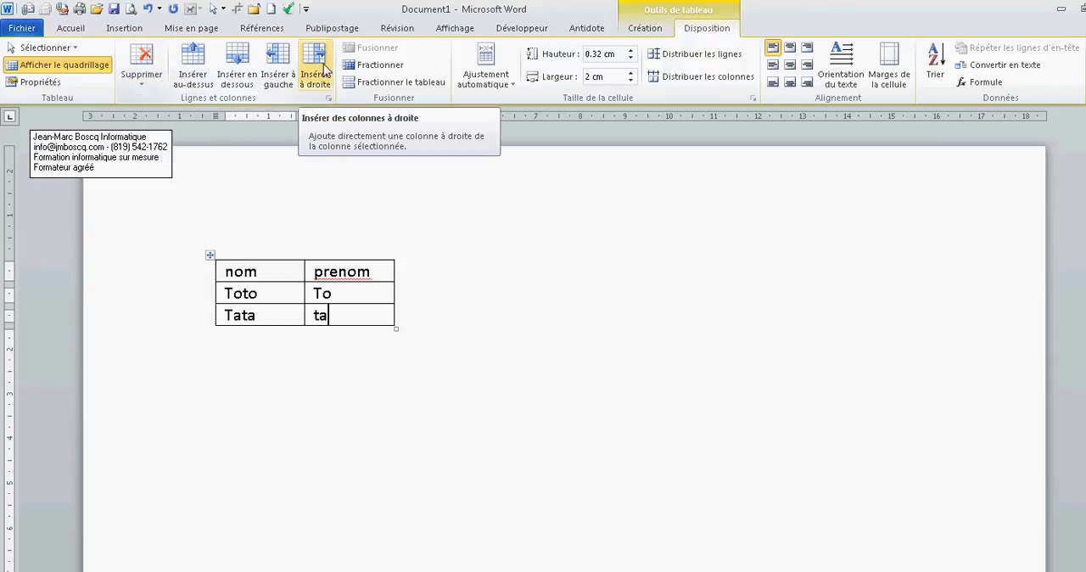
pyautogui.click(315, 56)
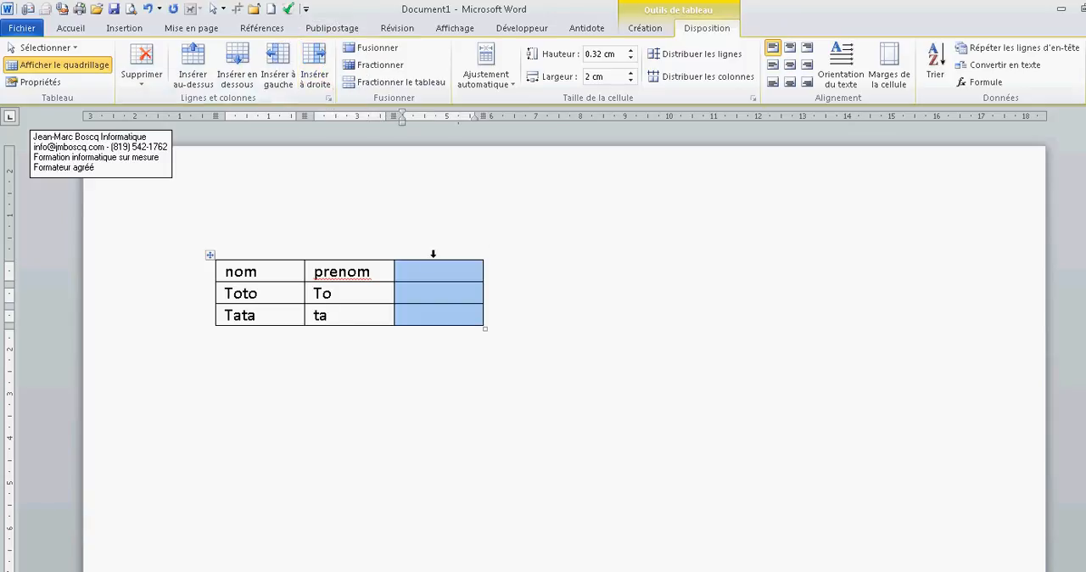
pyautogui.click(432, 271)
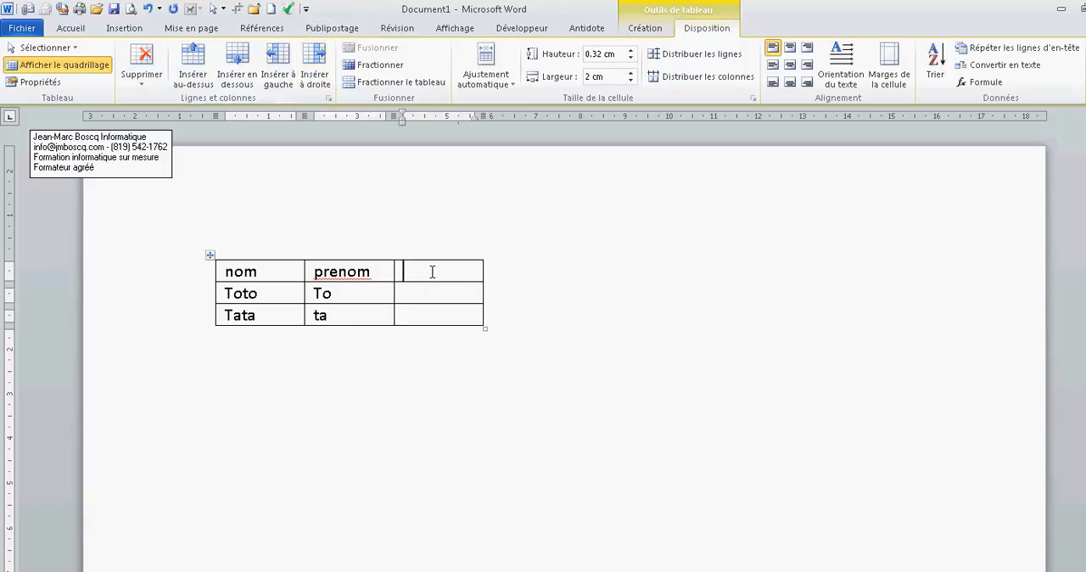
pyautogui.write('telephone')
# Fill in the phone numbers of both people in the "Telephone" column
pyautogui.press('Down')
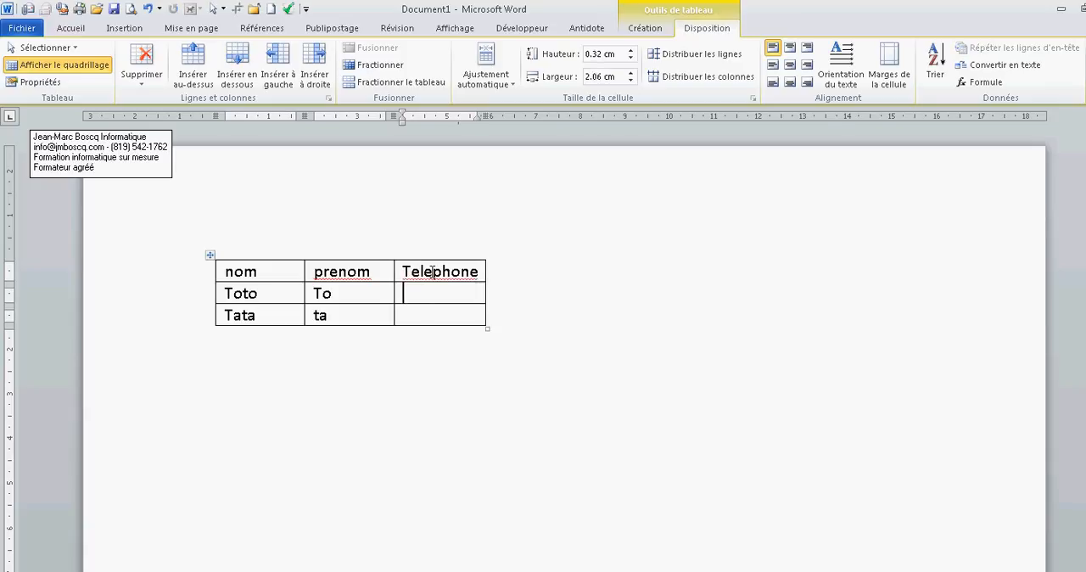
pyautogui.write('123')
pyautogui.click(403, 314)
pyautogui.write('456')
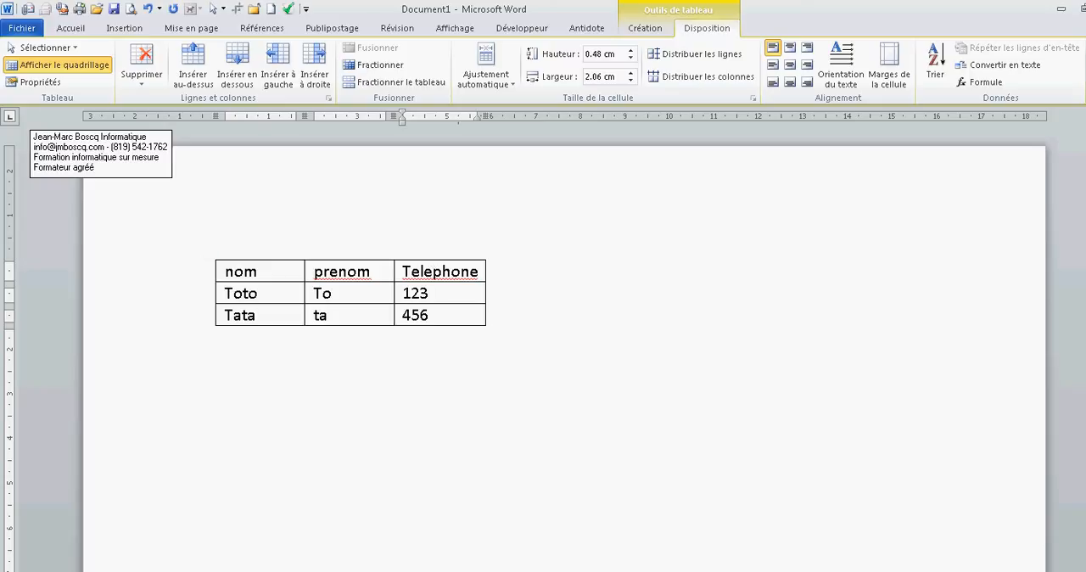
# Insert an empty row below the last row of the table
pyautogui.click(269, 315)
pyautogui.press('Tab')
pyautogui.press('Tab')
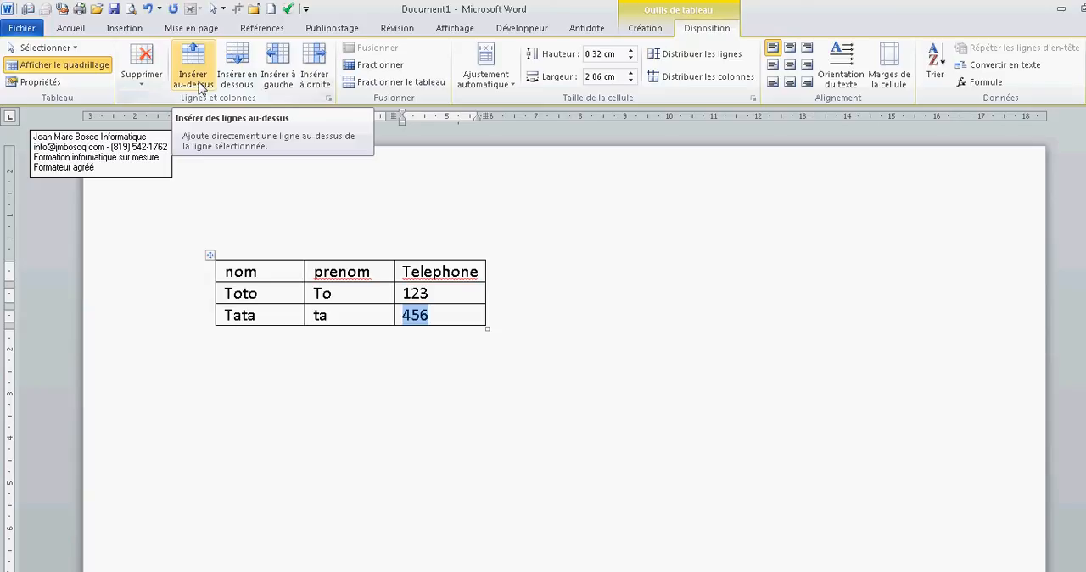
pyautogui.click(239, 85)
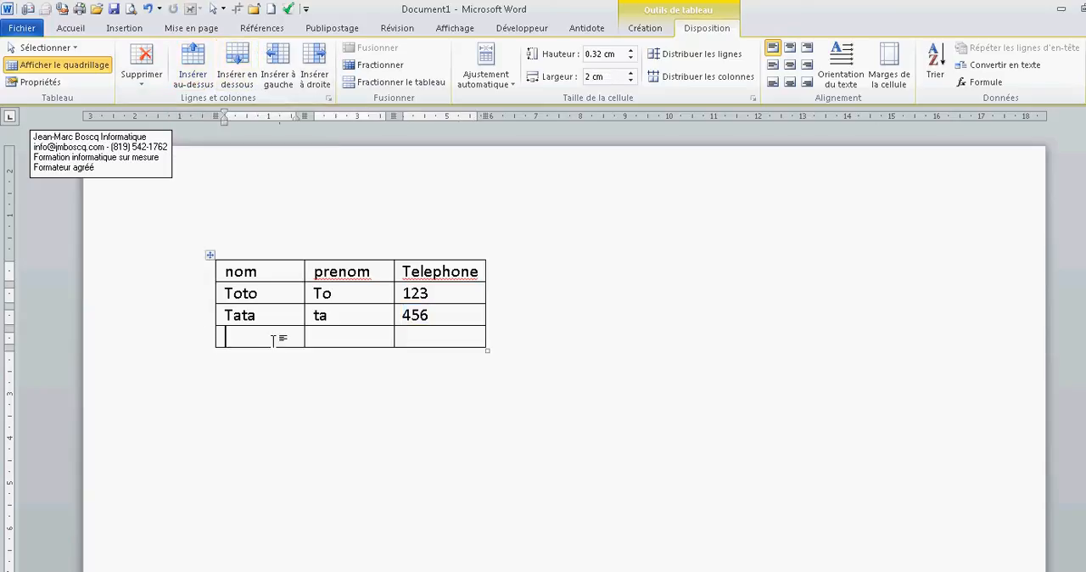
# Fill in the third person's last name, first name and phone number in the new bottom row
pyautogui.write('titi')
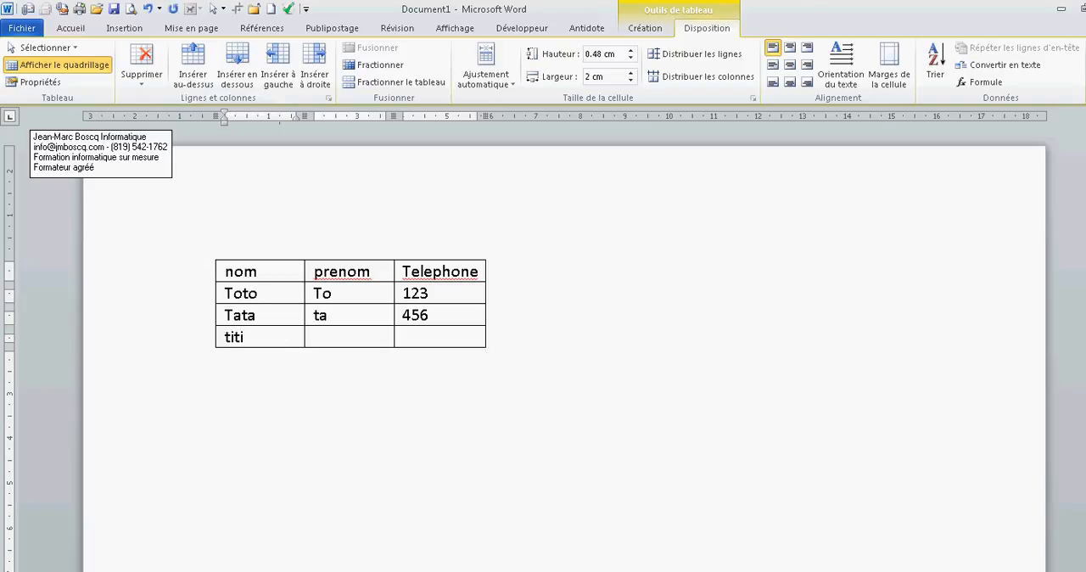
pyautogui.press('Tab')
pyautogui.write('ti')
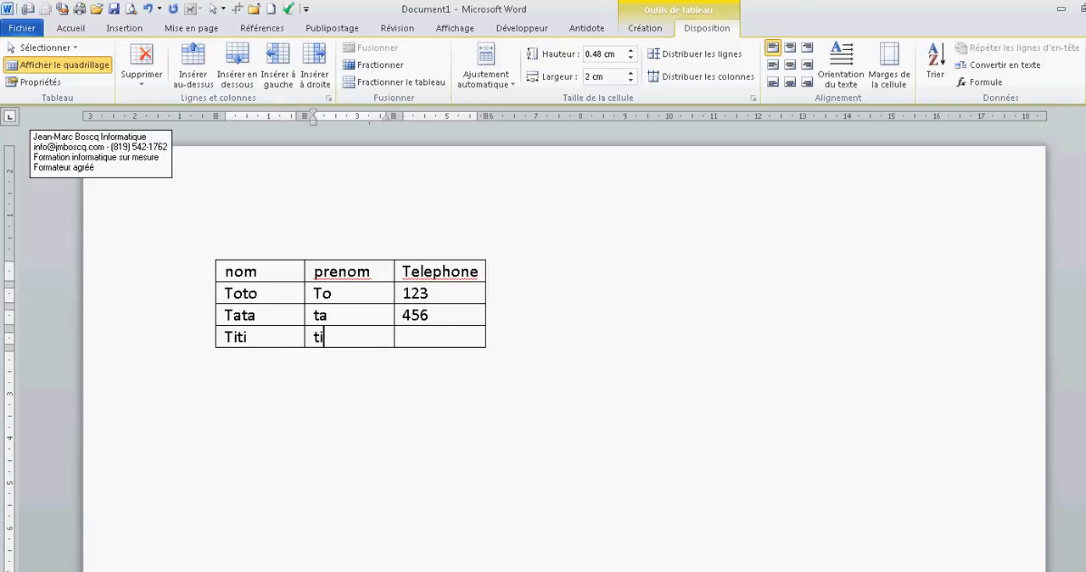
pyautogui.press('Tab')
pyautogui.write('789')
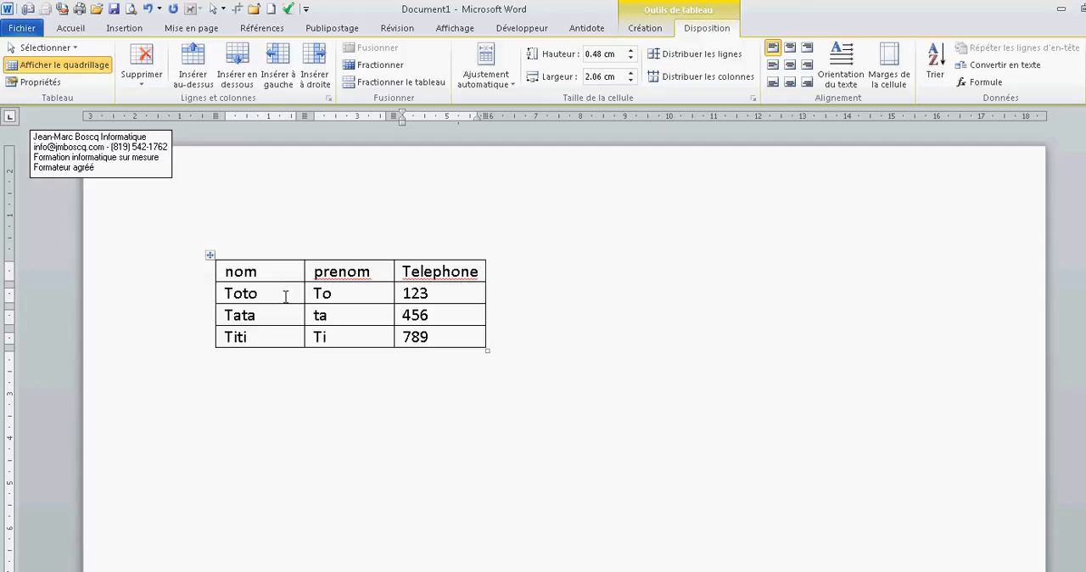
# Apply the predefined purple table style with a solid header row and shaded banded rows
pyautogui.click(286, 297)
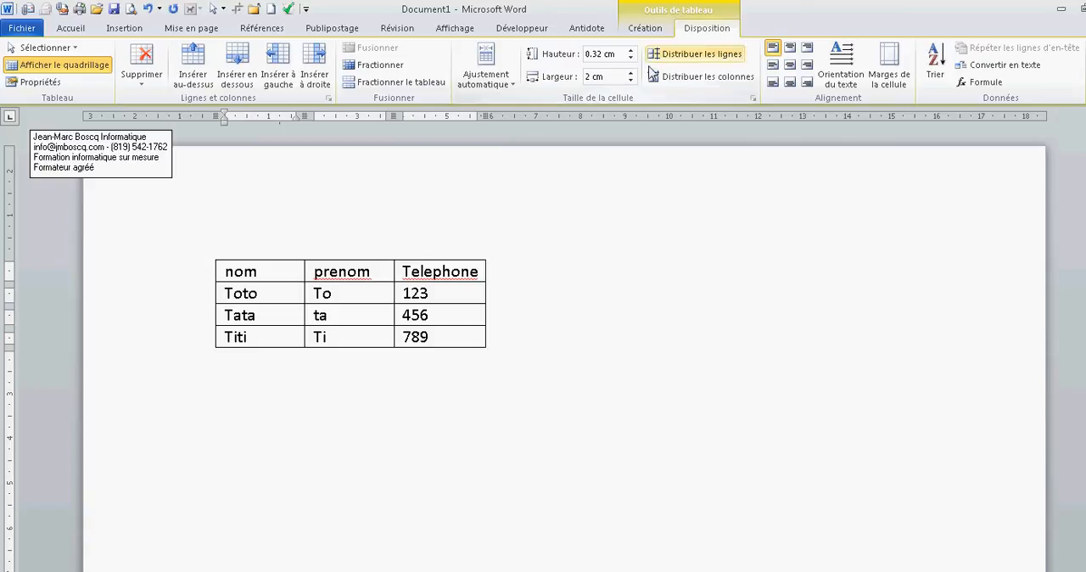
pyautogui.click(645, 28)
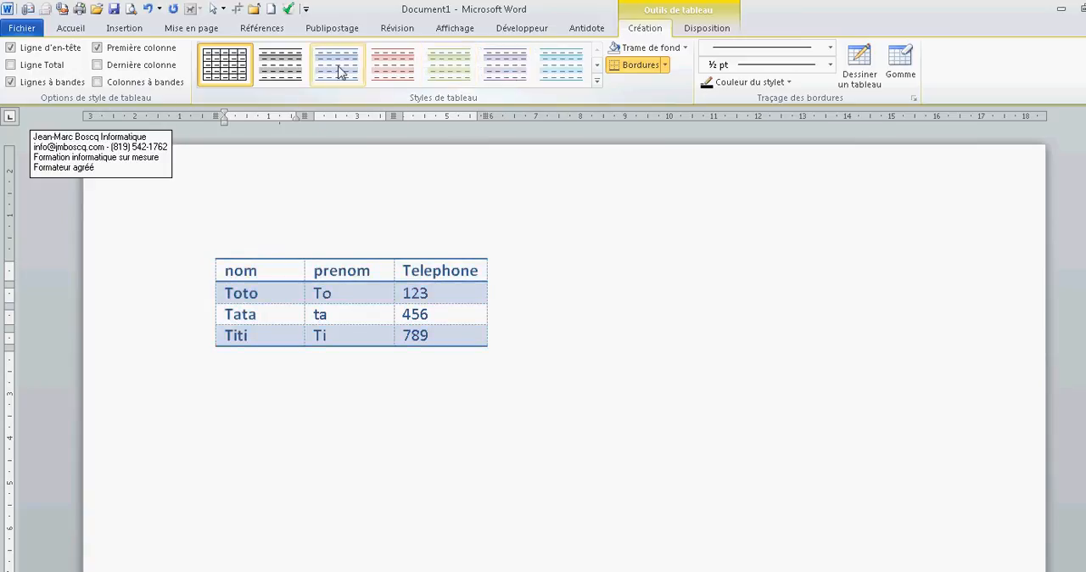
pyautogui.click(597, 65)
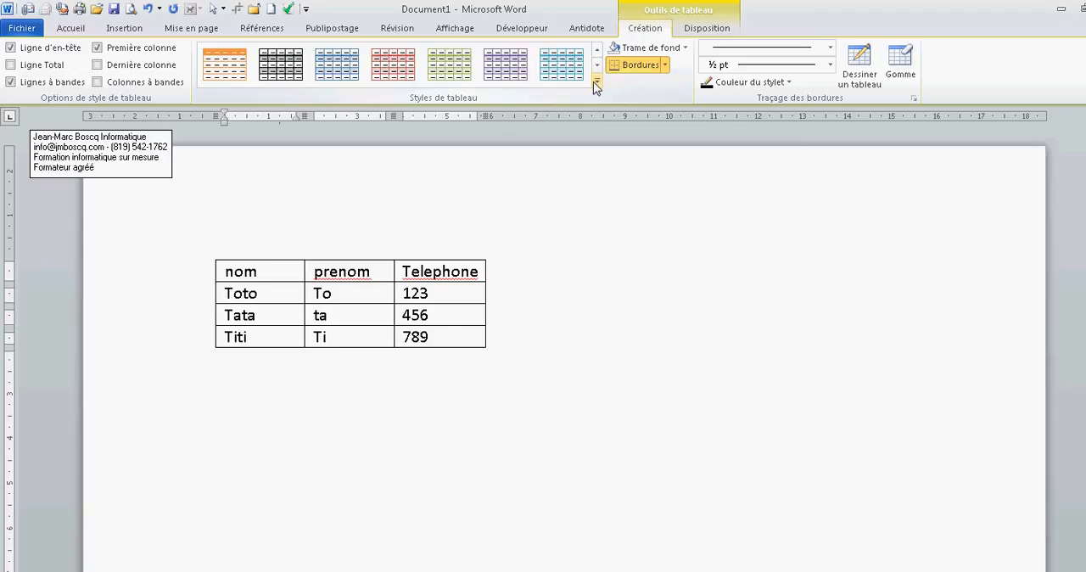
pyautogui.click(598, 84)
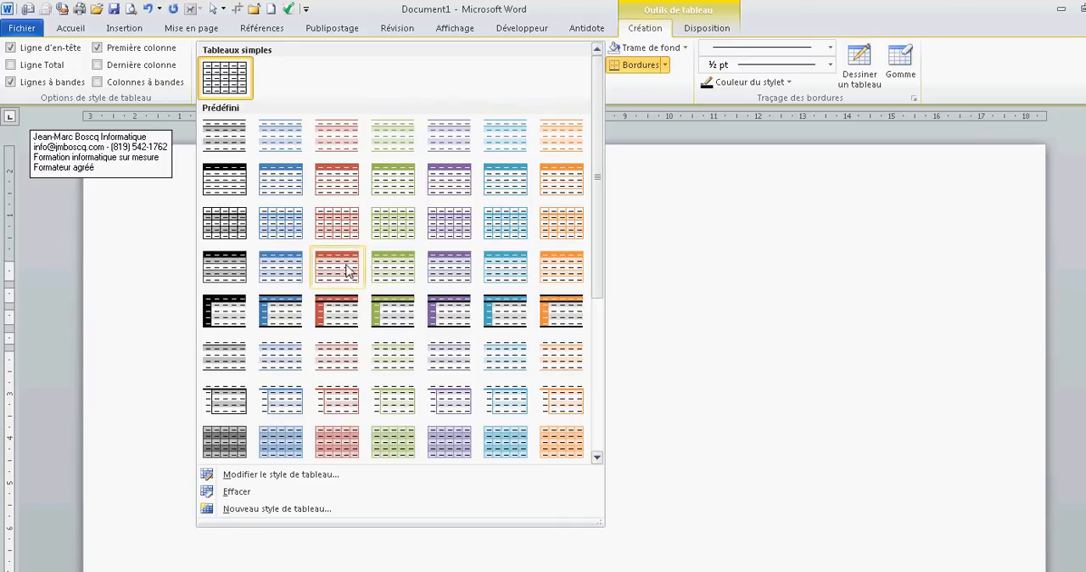
pyautogui.click(449, 268)
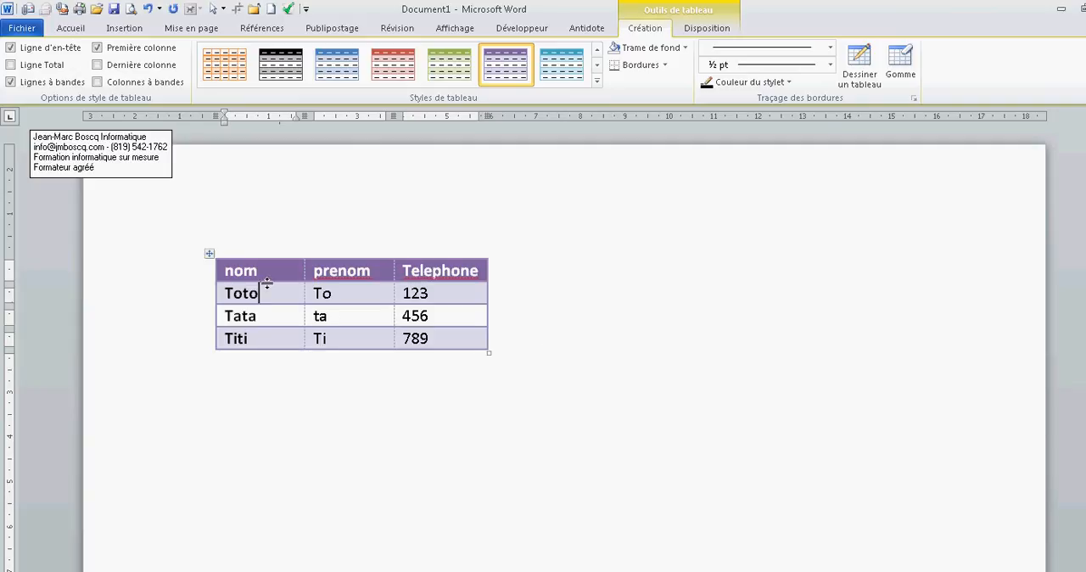
# Sort the table rows by the "nom" column as text in ascending order
pyautogui.click(696, 34)
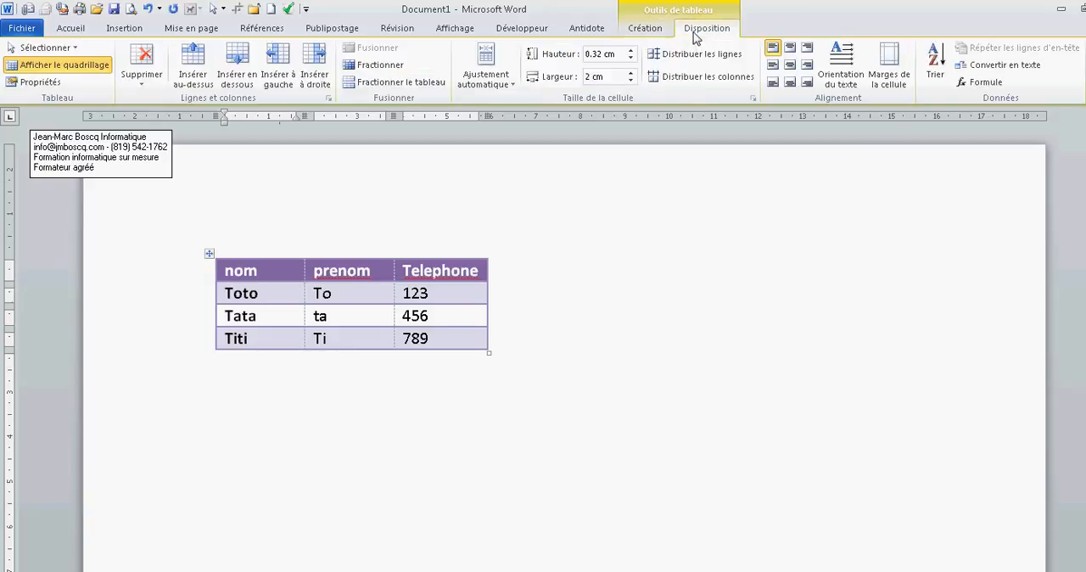
pyautogui.click(935, 73)
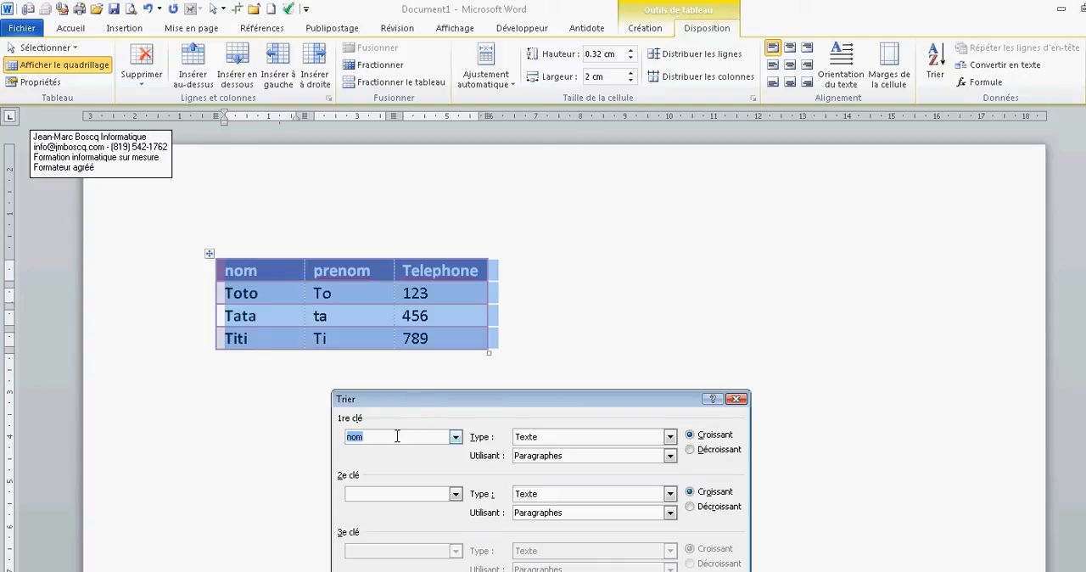
pyautogui.press('Return')
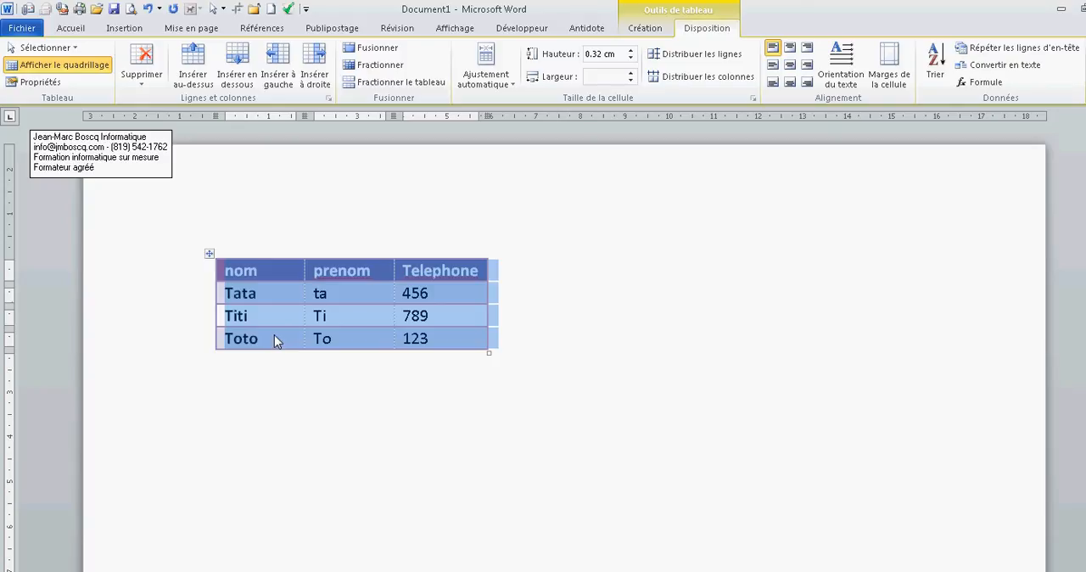
pyautogui.click(981, 83)
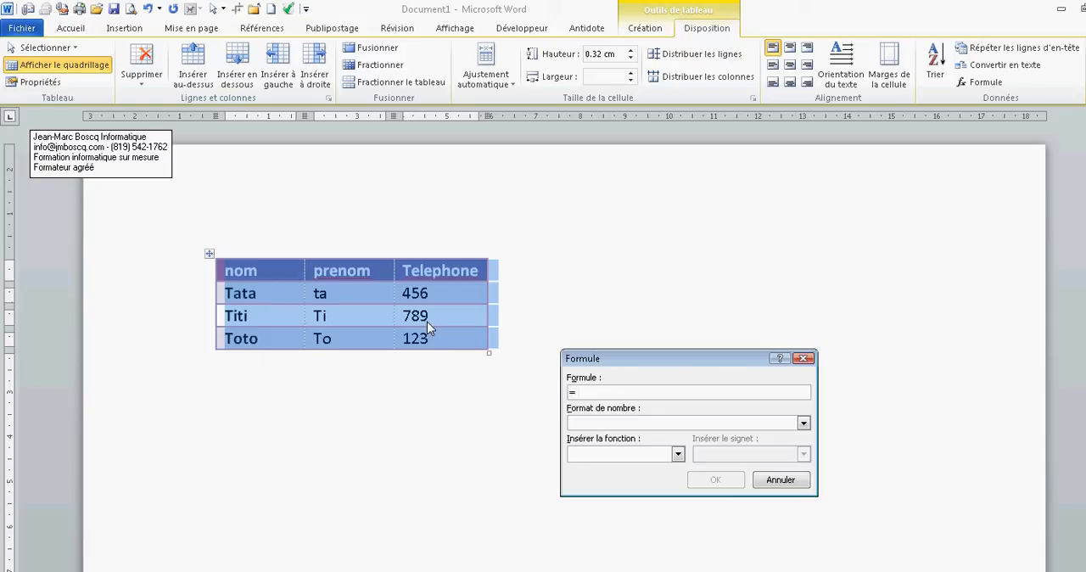
pyautogui.click(789, 480)
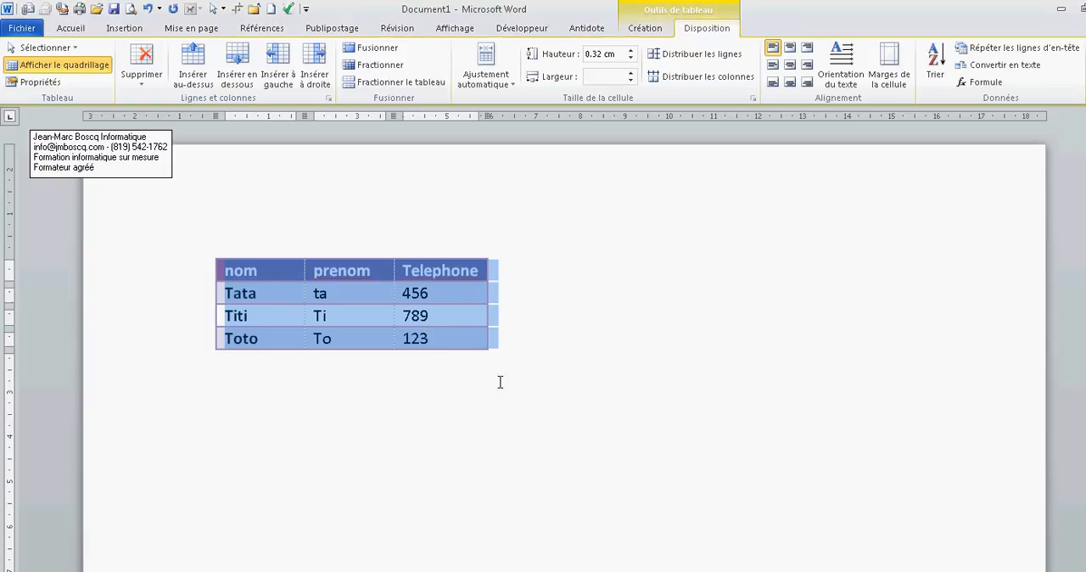
# Insert a row above the "nom" header row and enter the title "Carnet adresse" in its first cell
pyautogui.click(363, 317)
pyautogui.click(267, 270)
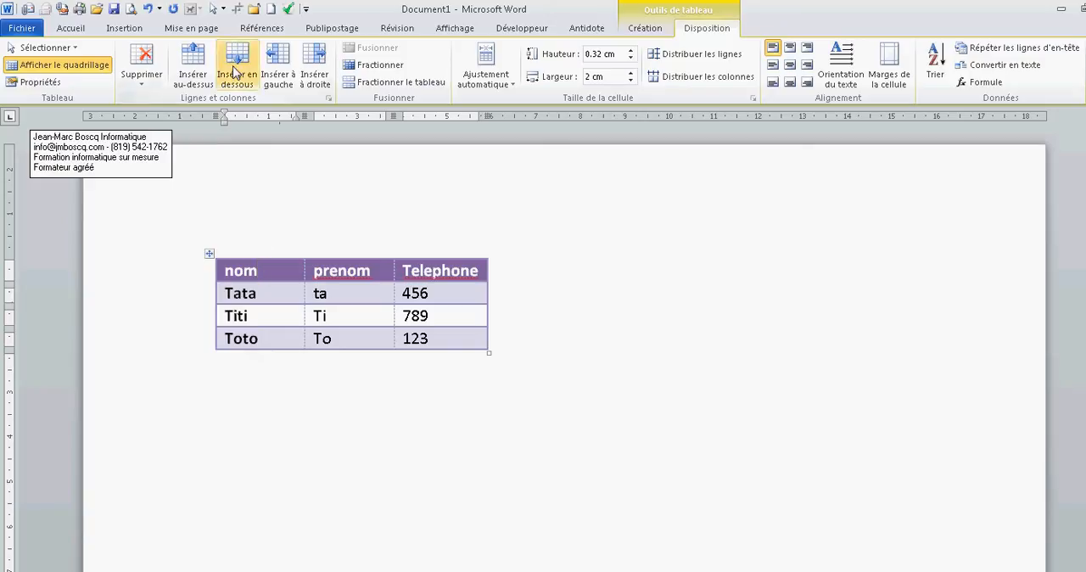
pyautogui.click(195, 75)
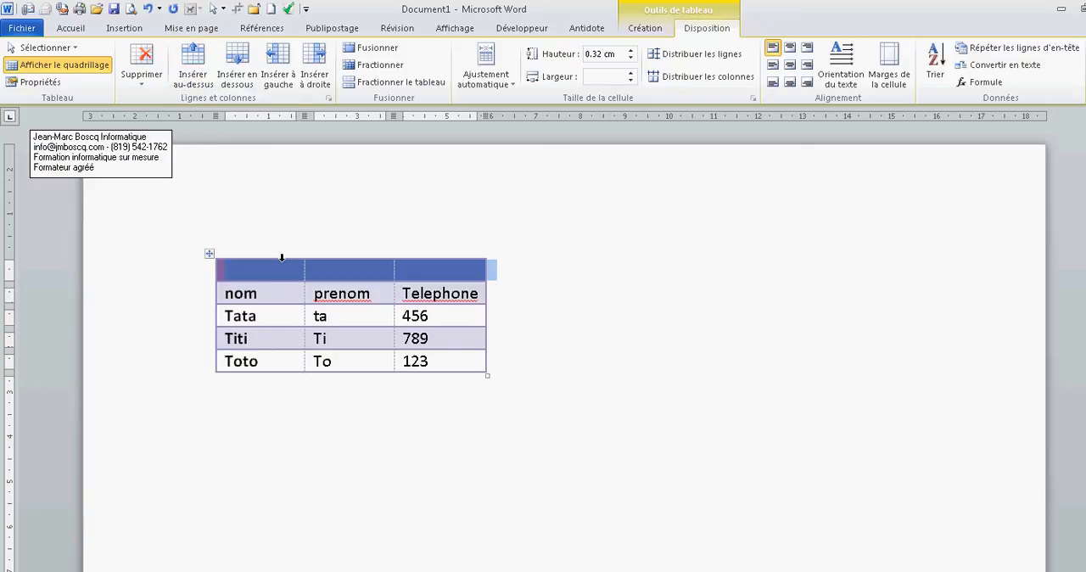
pyautogui.write('c')
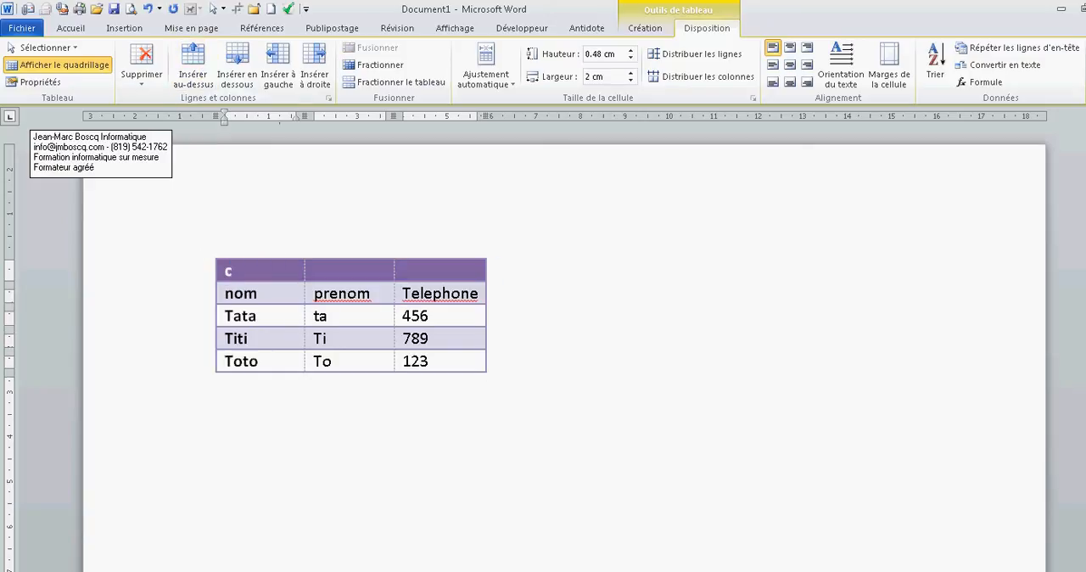
pyautogui.write('arnet ')
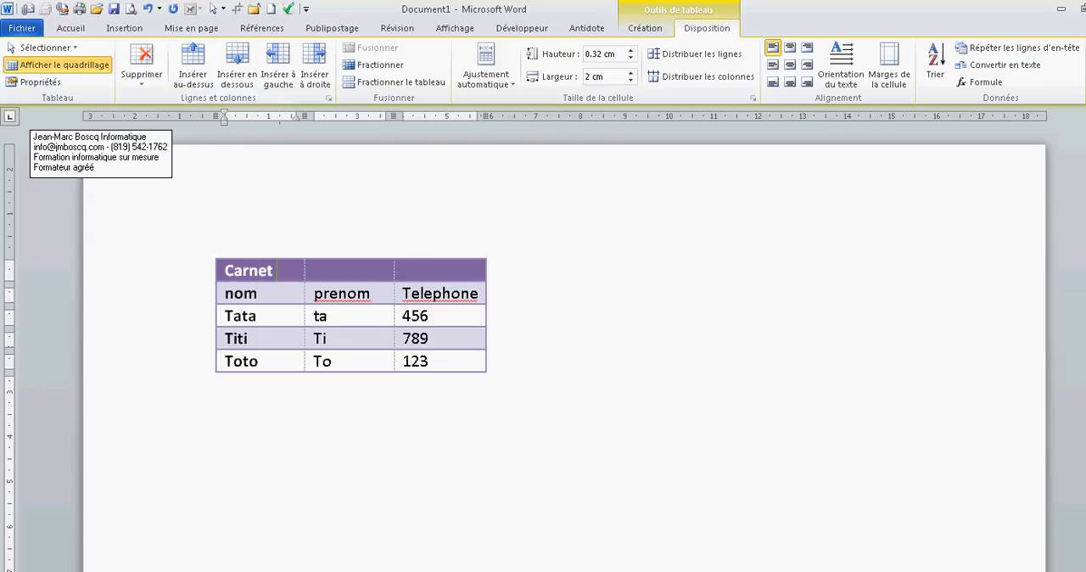
pyautogui.write('adresse')
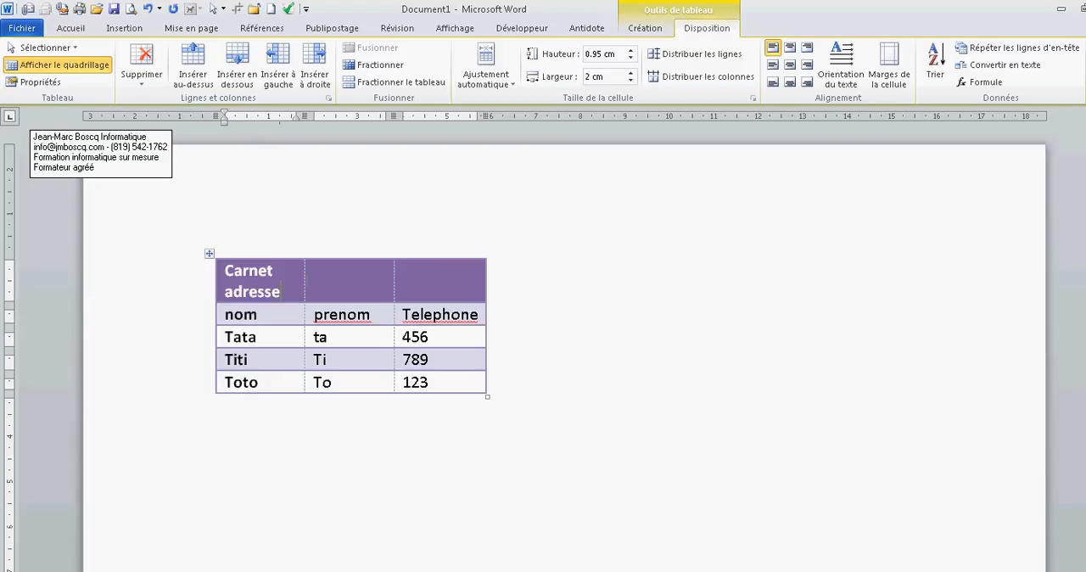
# Merge the three cells of the title row into one and align its text to the top centre
pyautogui.moveTo(284, 281); pyautogui.dragTo(419, 279)
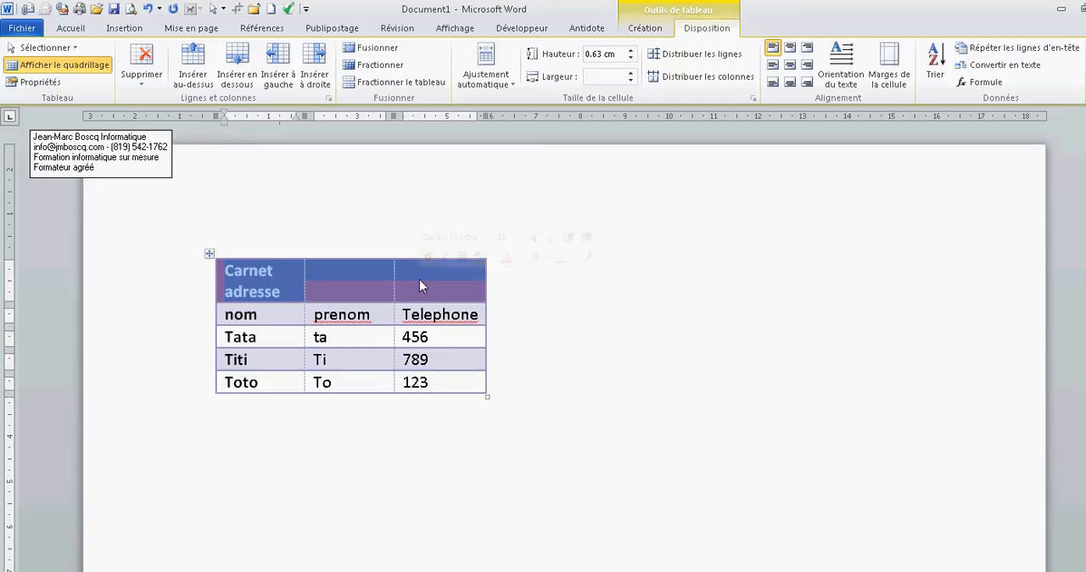
pyautogui.click(377, 48)
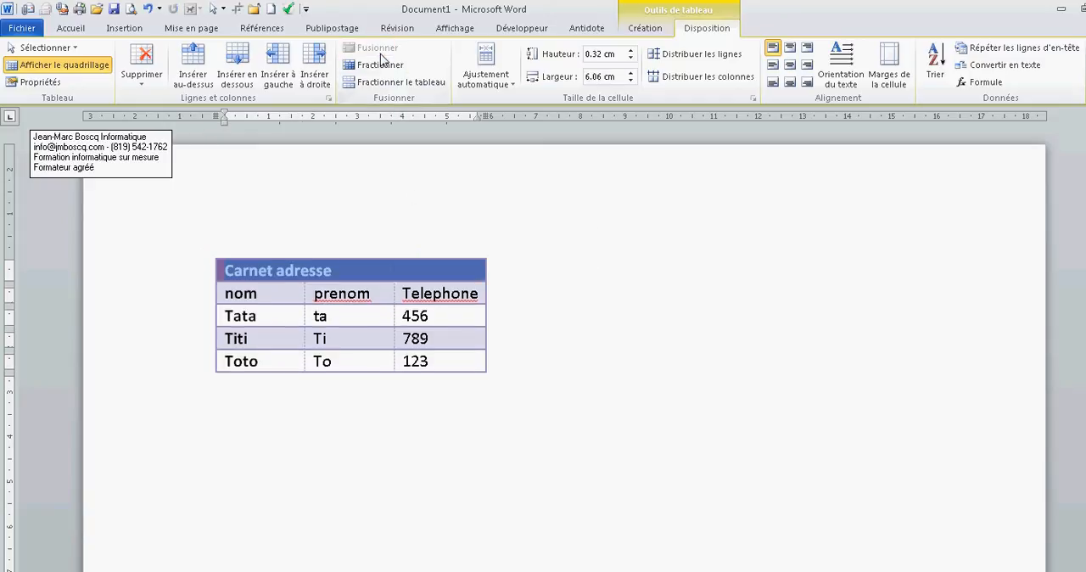
pyautogui.click(348, 267)
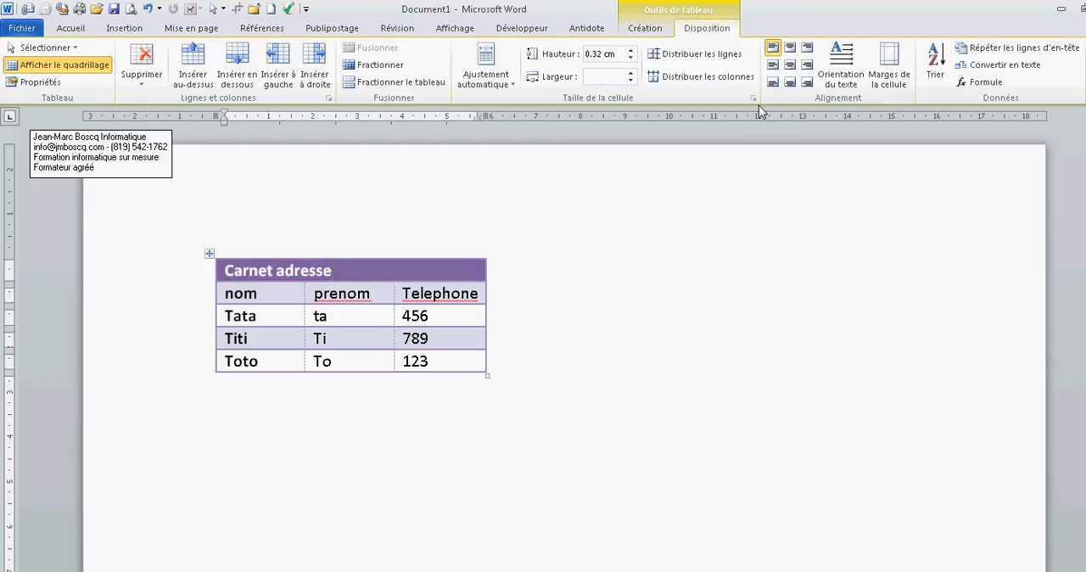
pyautogui.click(791, 48)
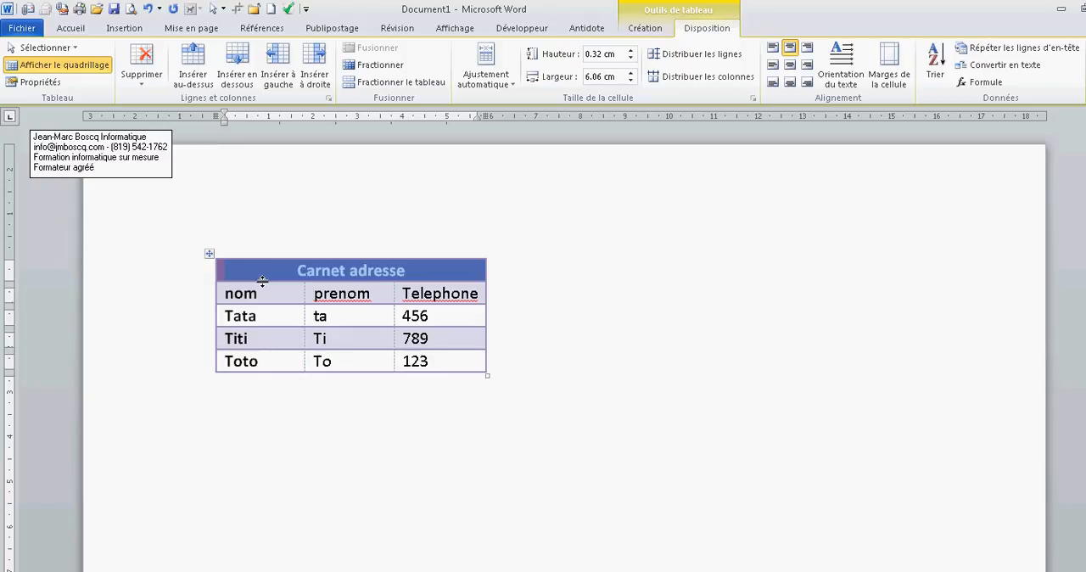
# Increase the title row's height to 1 cm and centre its text both horizontally and vertically
pyautogui.moveTo(263, 281); pyautogui.dragTo(260, 293)
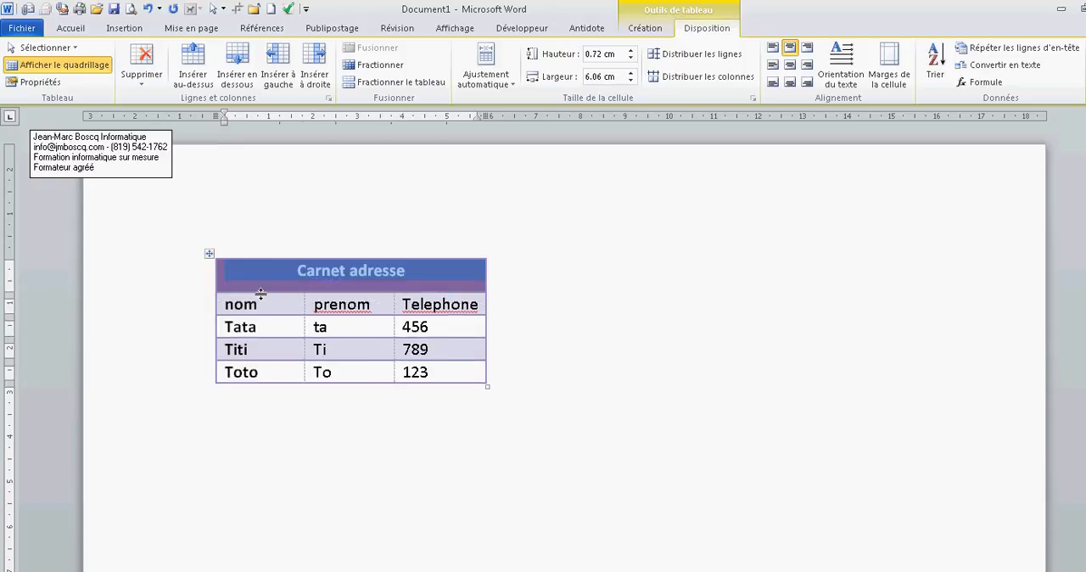
pyautogui.click(631, 51)
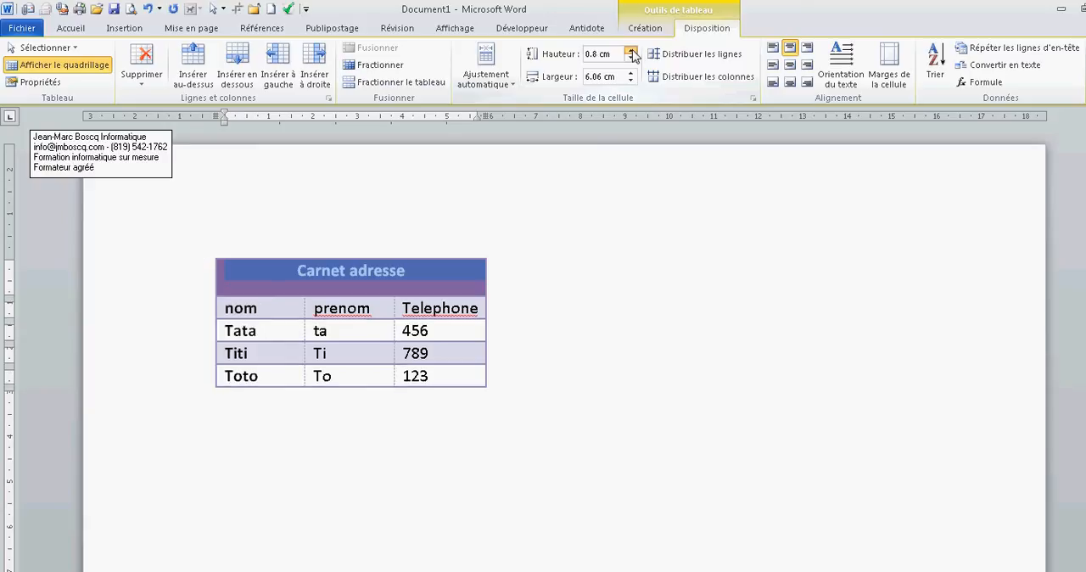
pyautogui.click(632, 51)
pyautogui.click(631, 51)
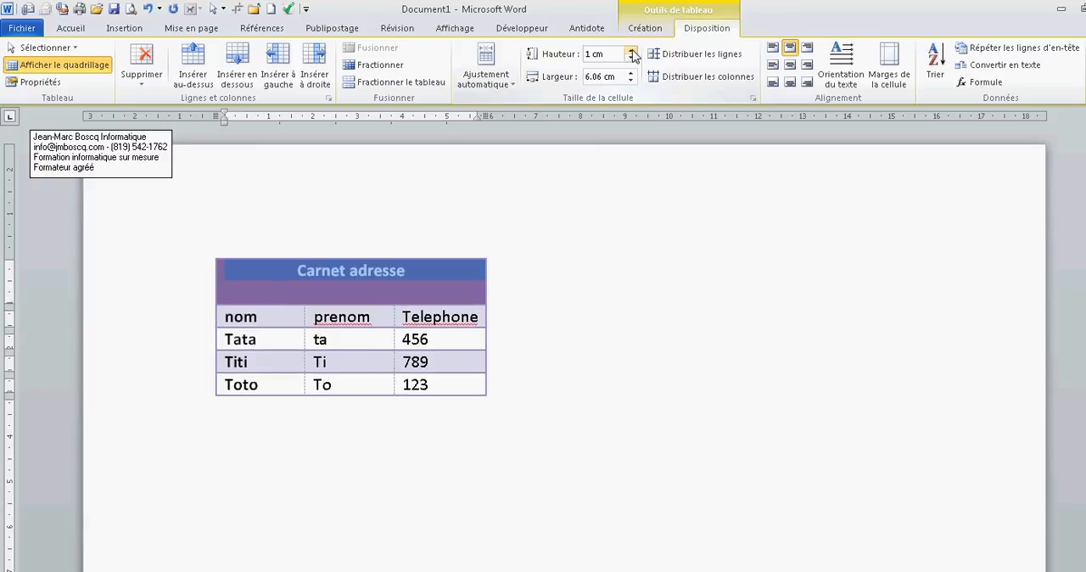
pyautogui.click(789, 70)
# Split the "Carnet adresse" title cell into two columns and one row
pyautogui.click(428, 275)
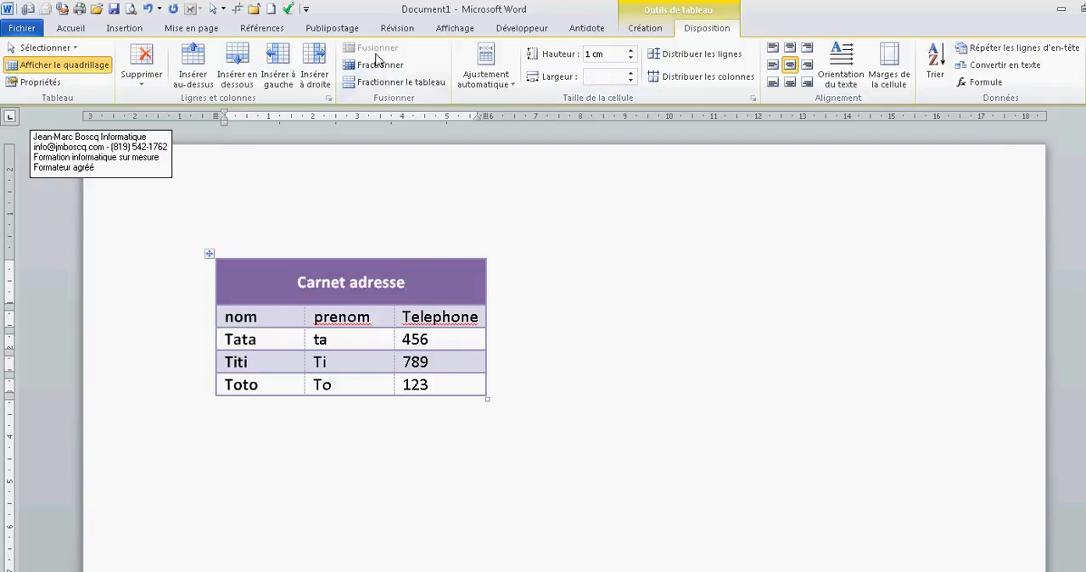
pyautogui.click(380, 66)
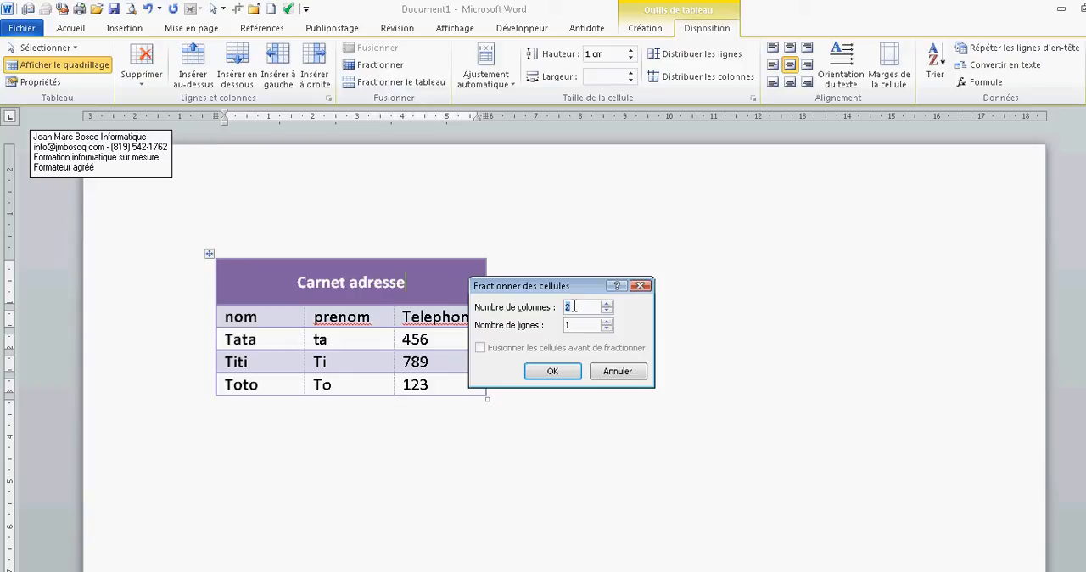
pyautogui.click(552, 371)
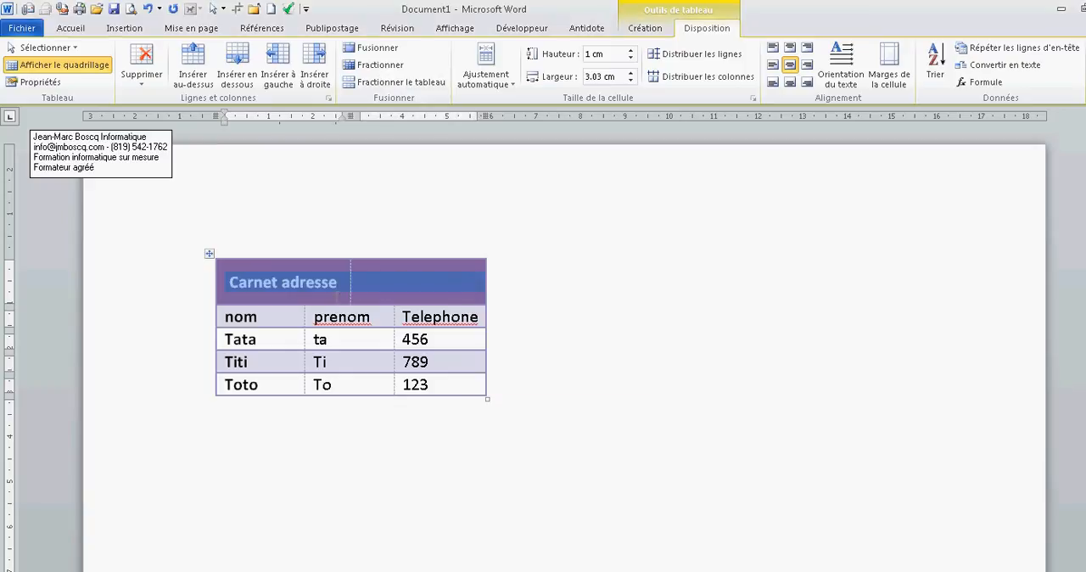
pyautogui.click(331, 283)
pyautogui.click(419, 281)
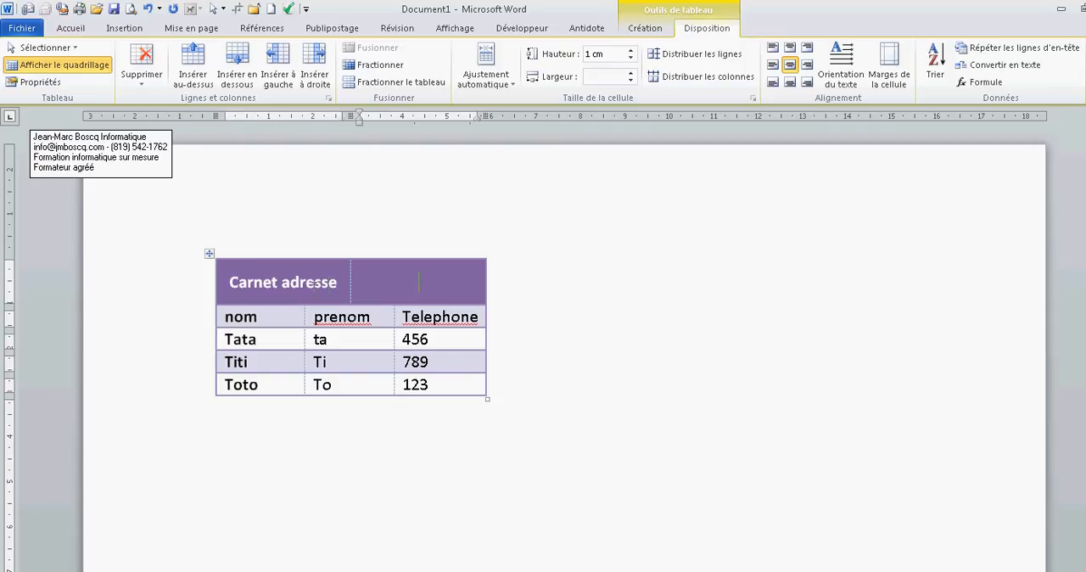
# Merge the two cells of the title row back into a single cell, leaving the insertion point below the table
pyautogui.click(314, 281)
pyautogui.moveTo(319, 282); pyautogui.dragTo(380, 278)
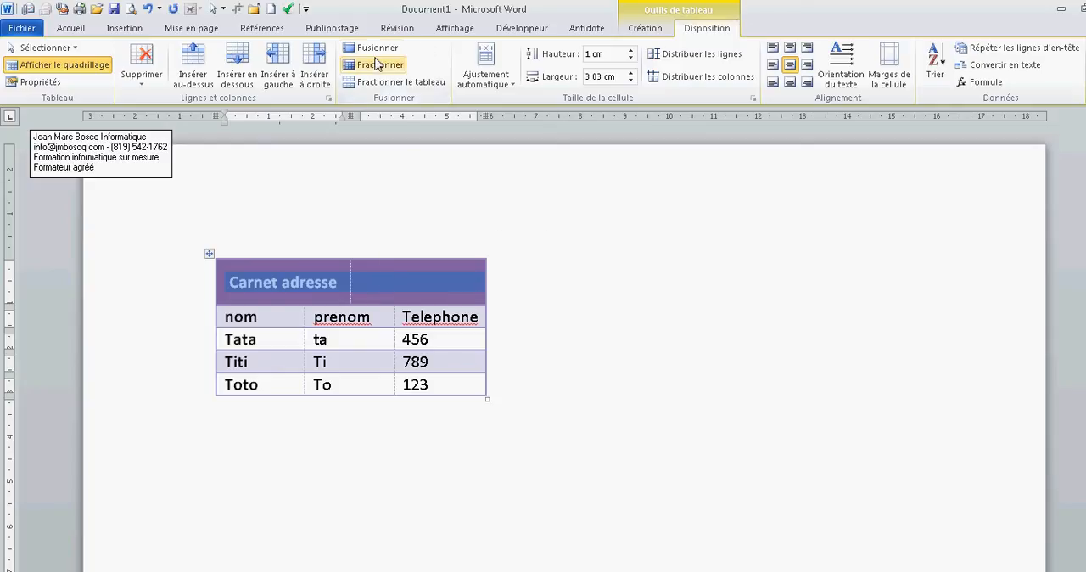
pyautogui.click(378, 50)
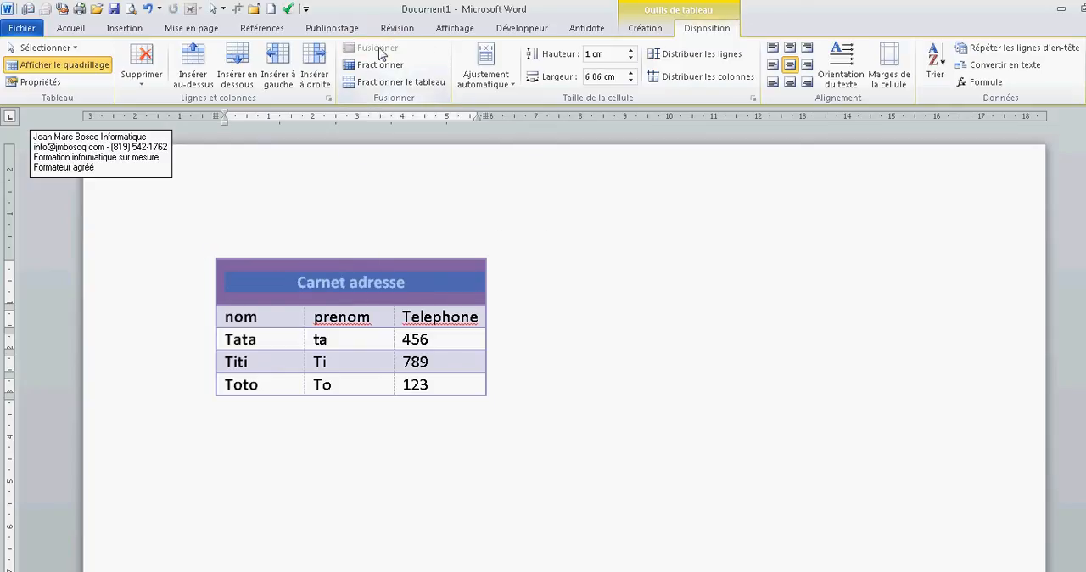
pyautogui.click(386, 285)
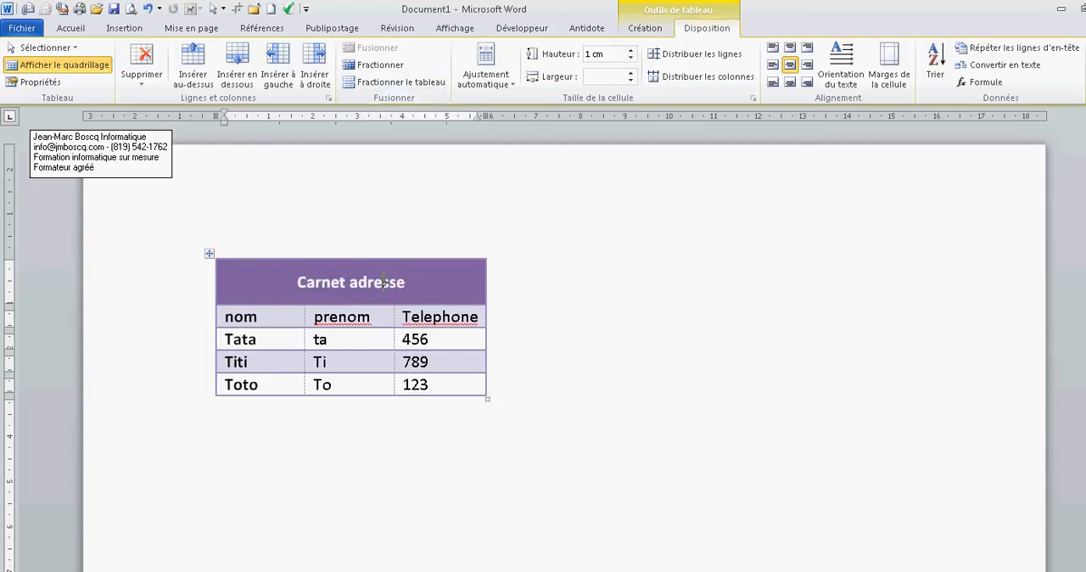
pyautogui.click(414, 416)
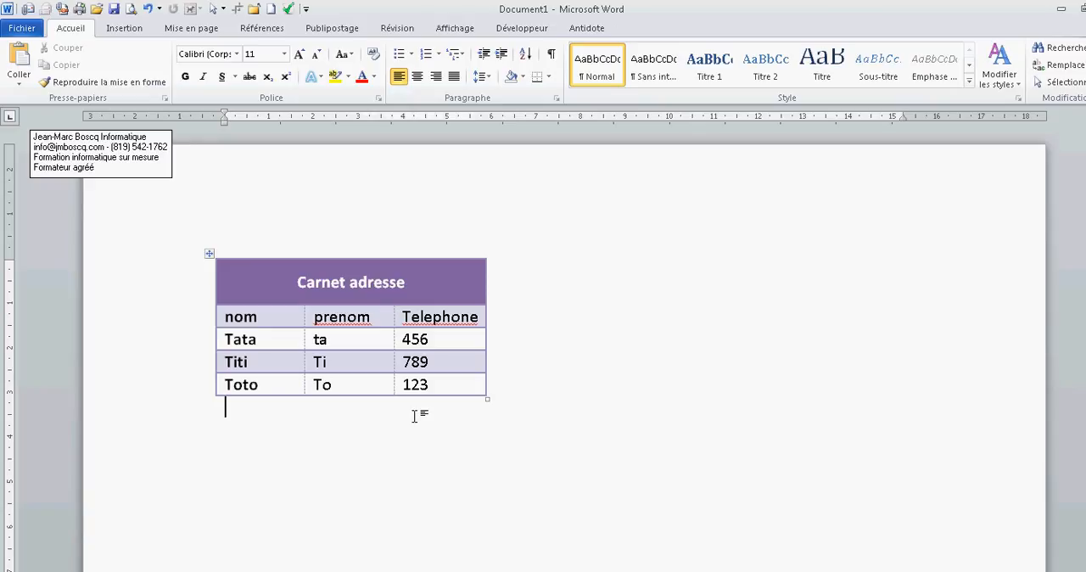